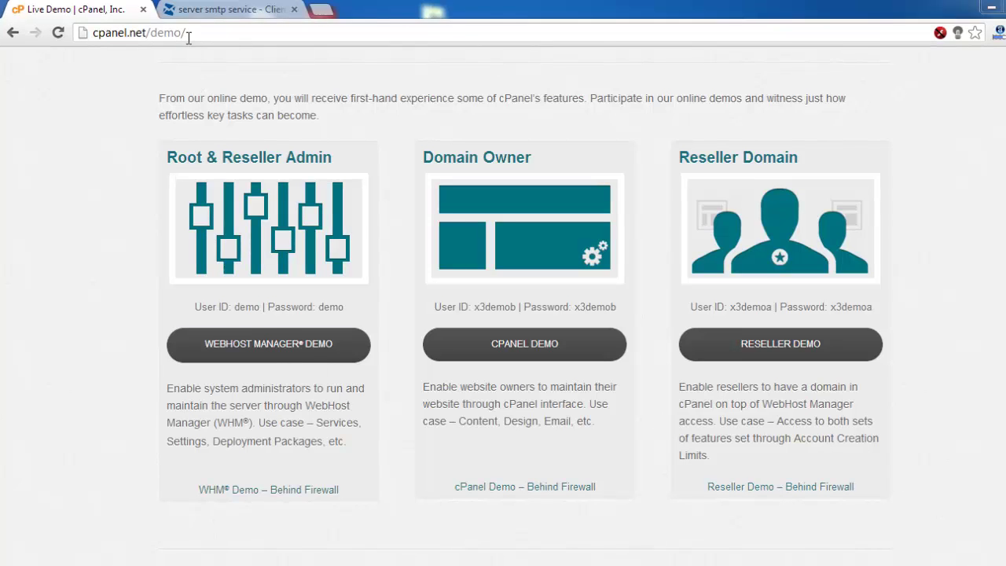
Log into the WHM demo, open the cPanel section and expand DNS Functions in the sidebar
left_click(82, 32)
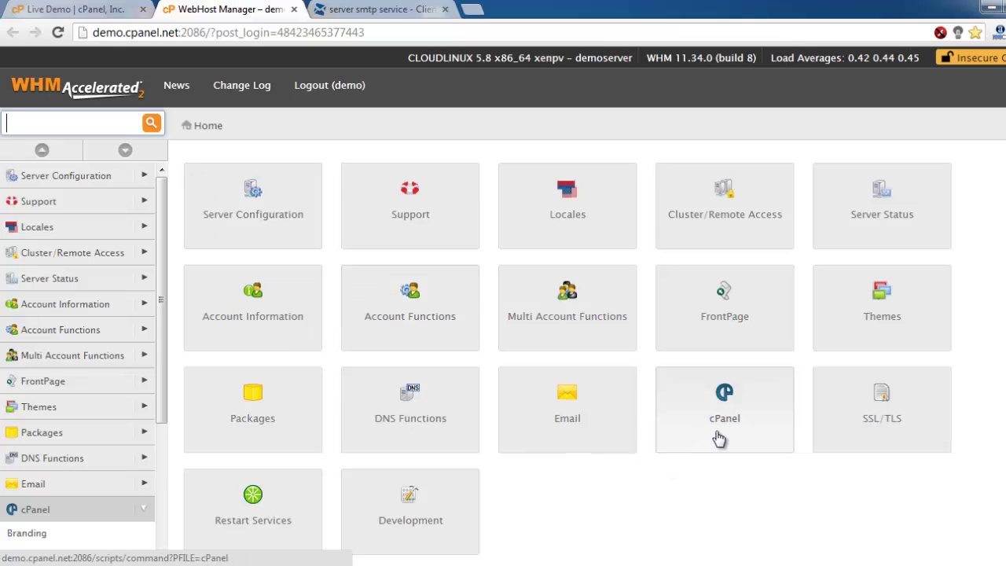
left_click(745, 416)
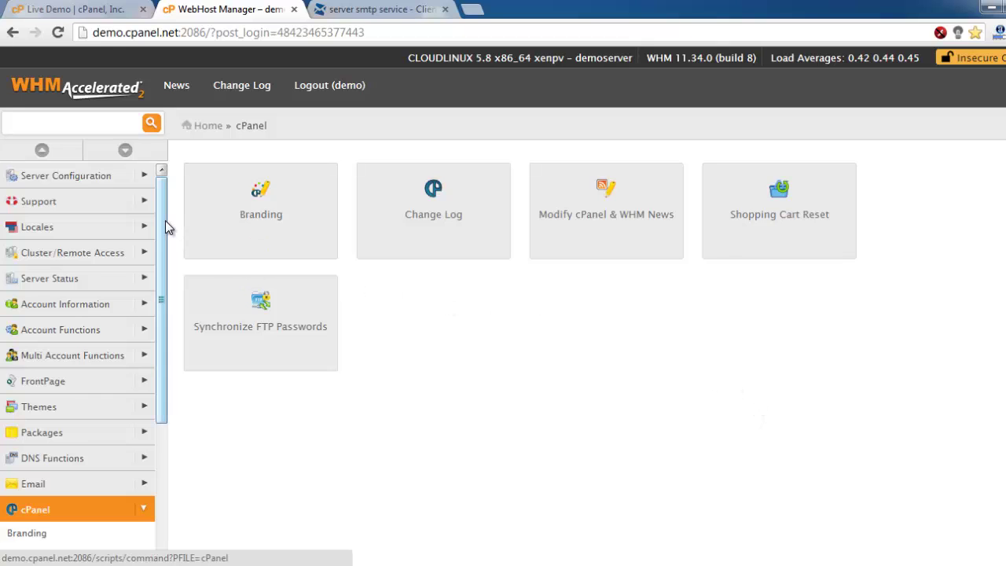
left_click_drag(166, 227, 165, 348)
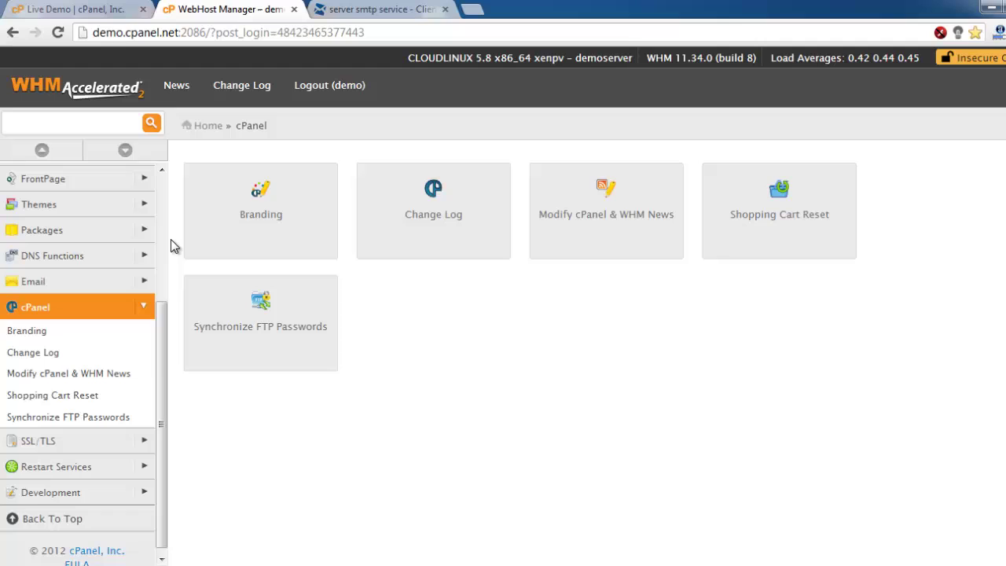
left_click(144, 258)
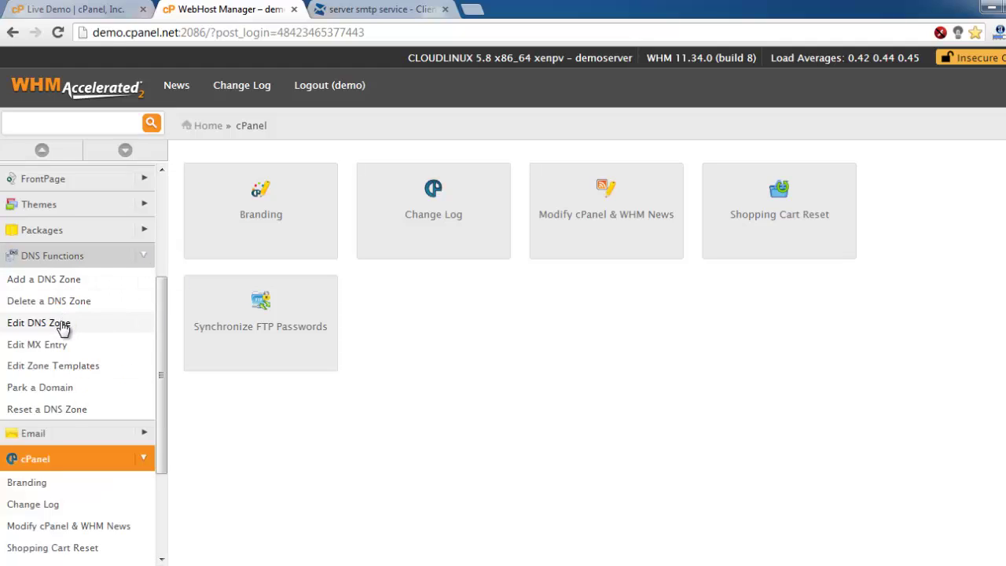
Open the privet.cz zone in Edit DNS Zone
left_click(62, 329)
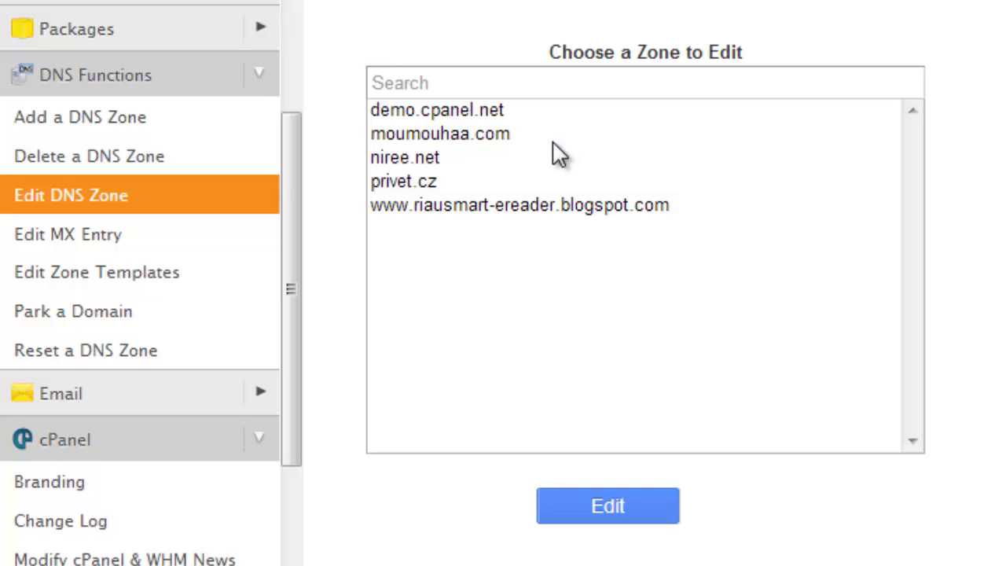
left_click(432, 184)
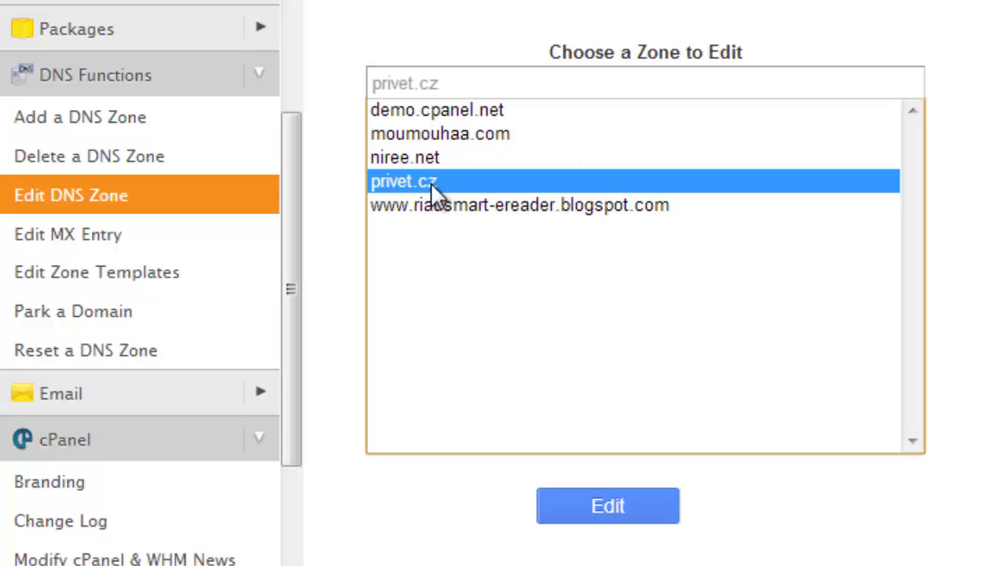
left_click(632, 507)
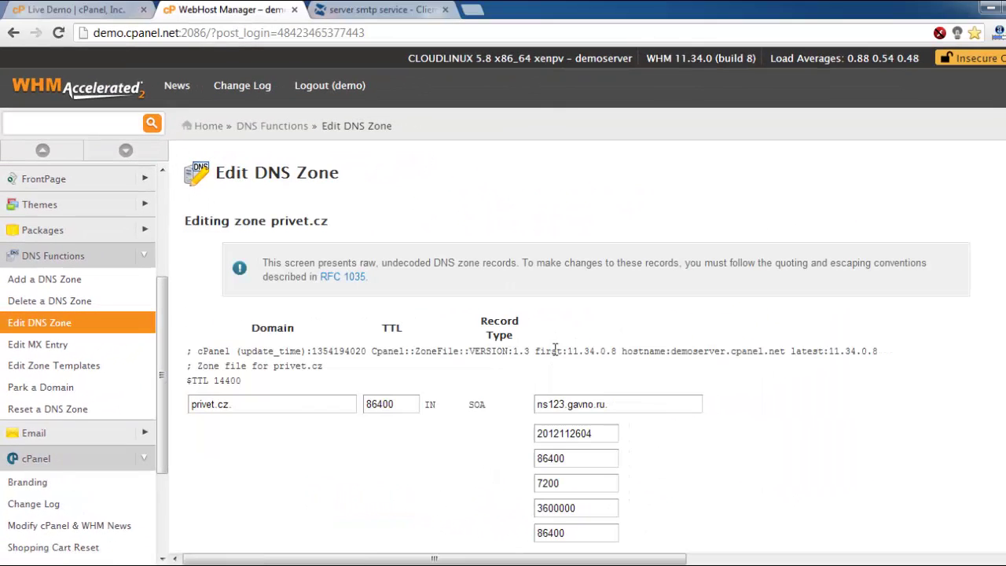
Review the existing privet.cz records down to the 'Add New Entries Below this Line' section
scroll(573, 308, "down", 4)
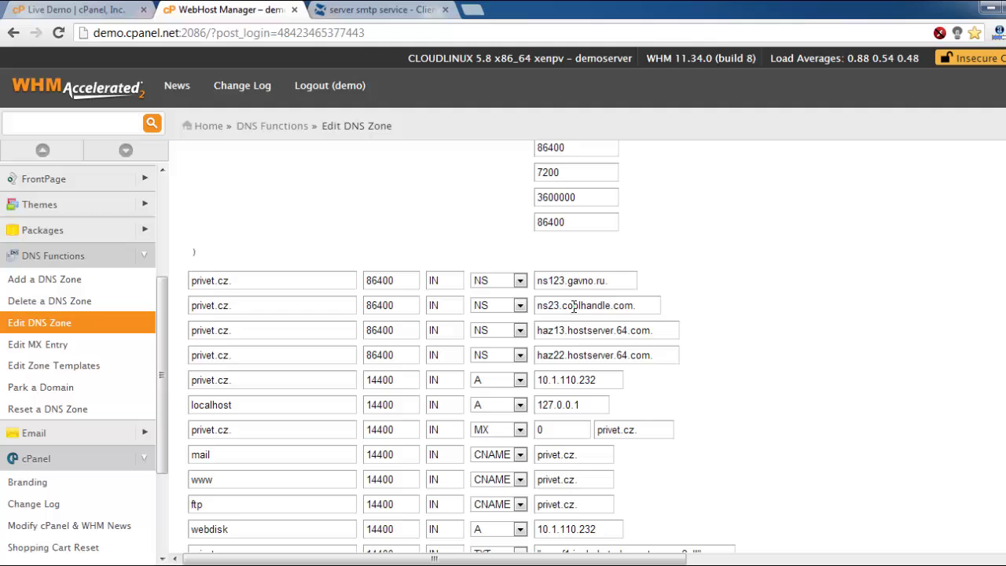
scroll(648, 296, "down", 1)
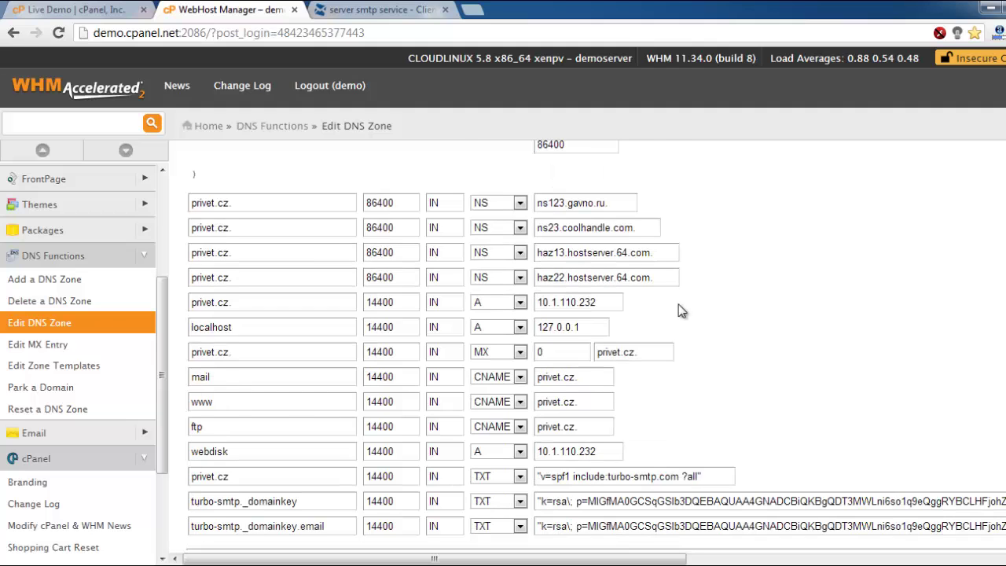
scroll(679, 310, "down", 2)
scroll(683, 311, "up", 3)
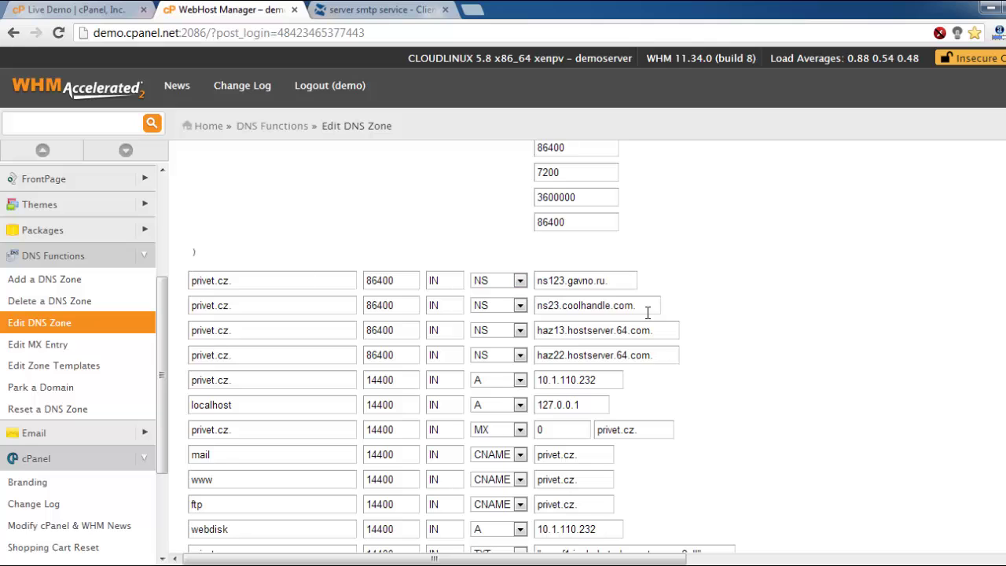
scroll(645, 312, "down", 1)
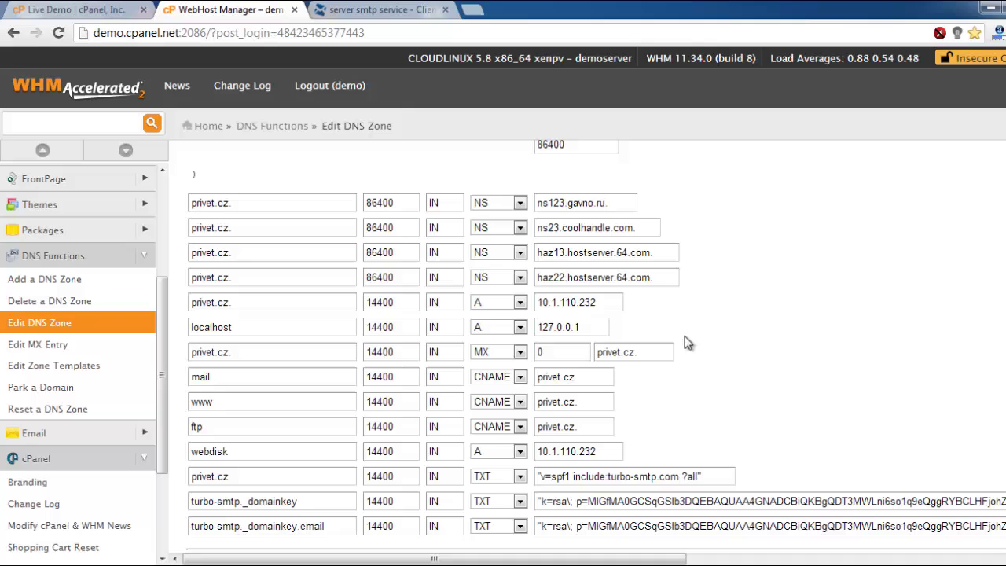
scroll(719, 330, "down", 2)
scroll(719, 329, "down", 2)
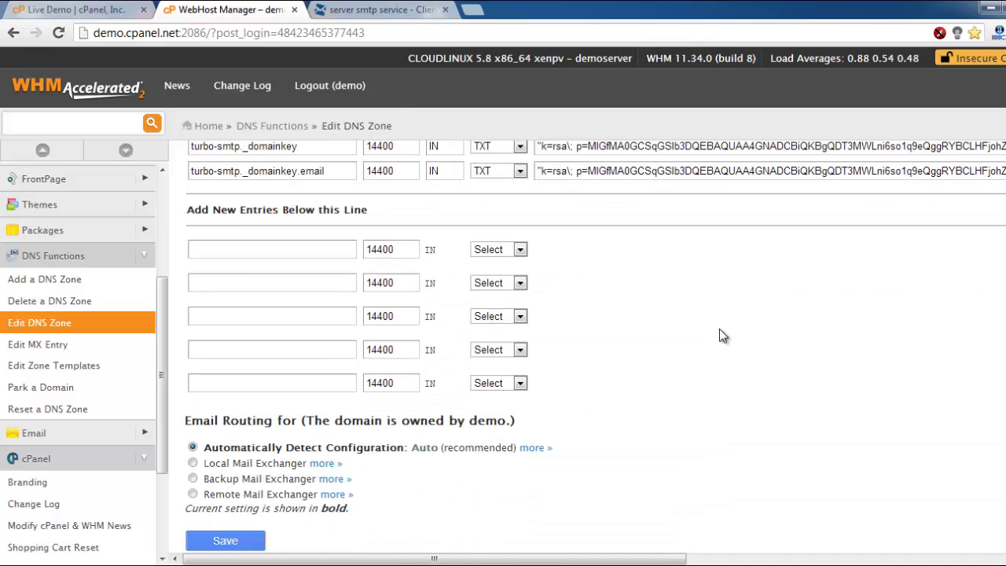
left_click_drag(387, 213, 185, 210)
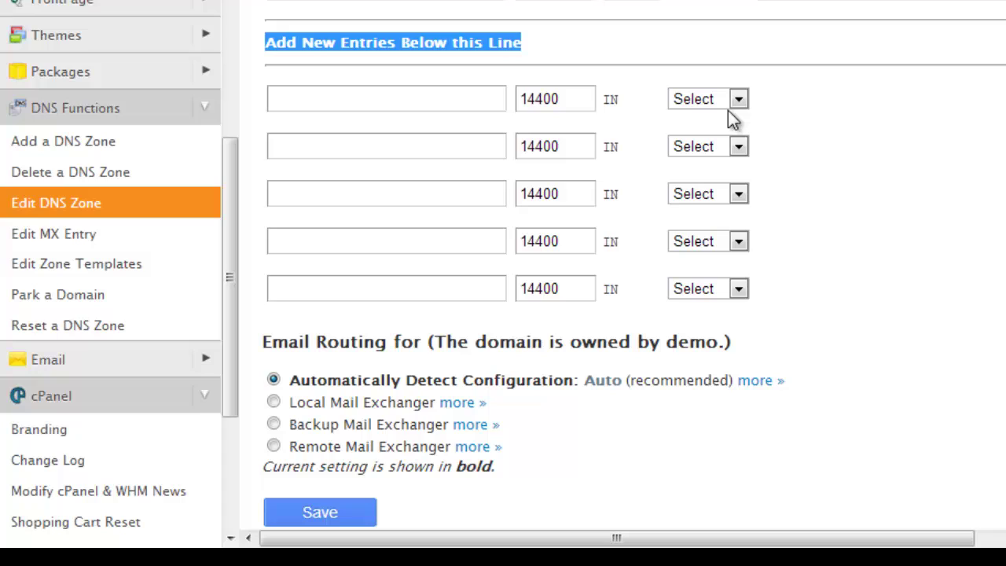
Set the record type of the first three new-entry rows to TXT
left_click(916, 146)
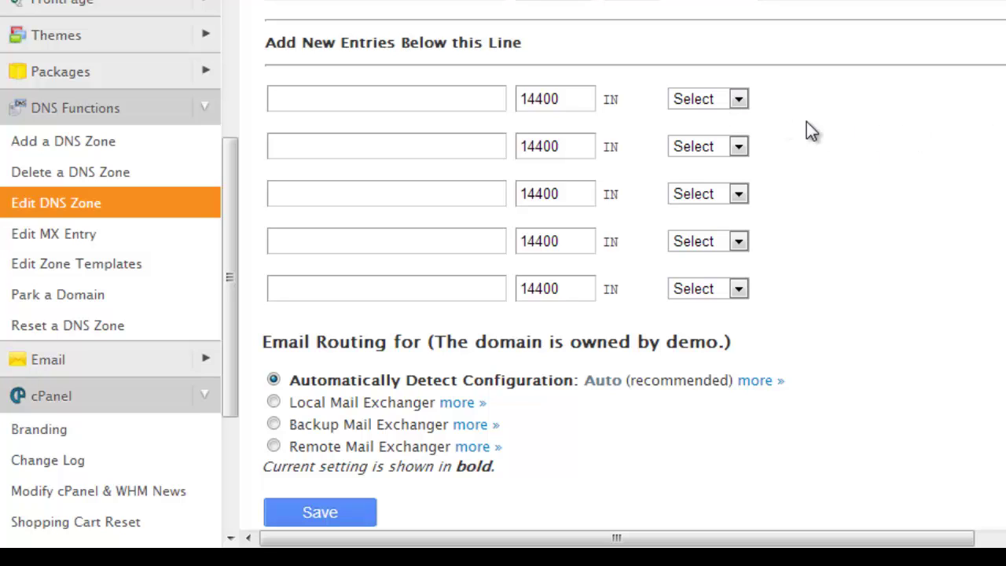
left_click(739, 100)
left_click(710, 401)
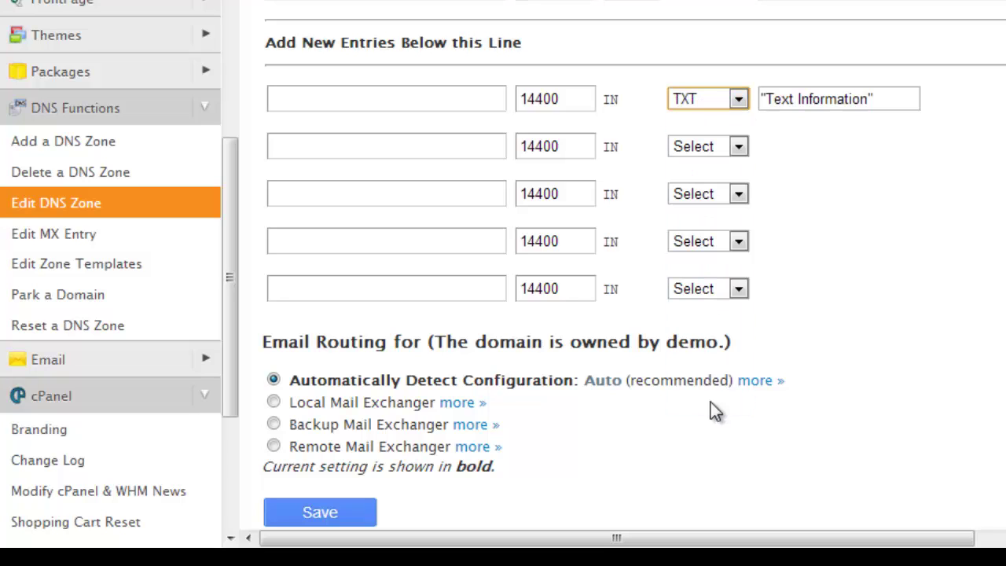
left_click(739, 147)
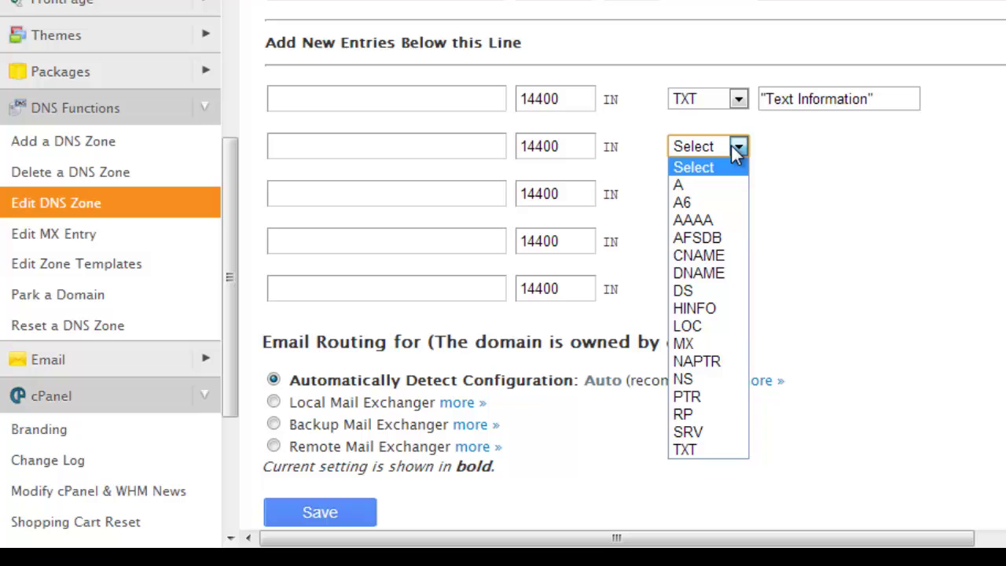
left_click(709, 450)
left_click(737, 195)
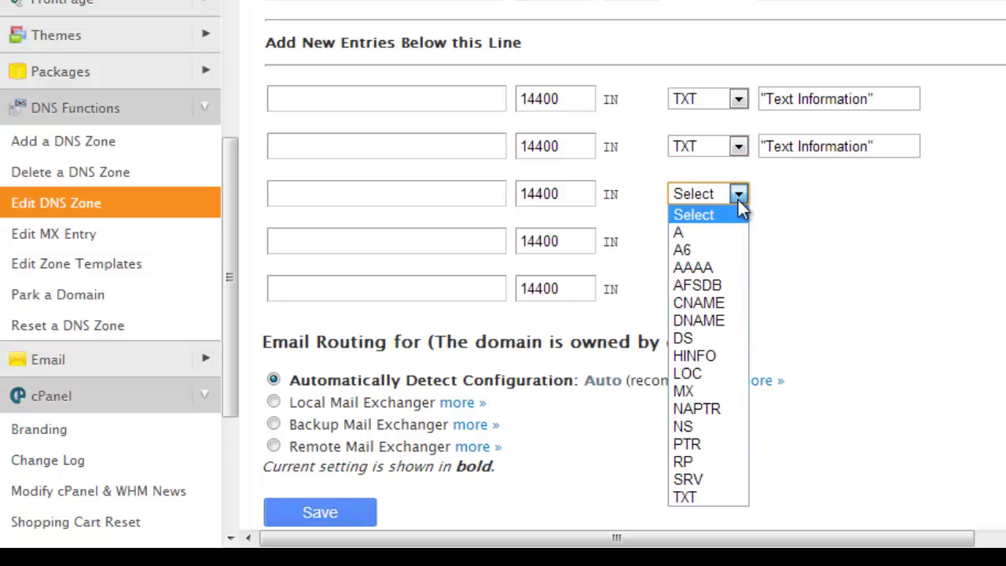
left_click(715, 495)
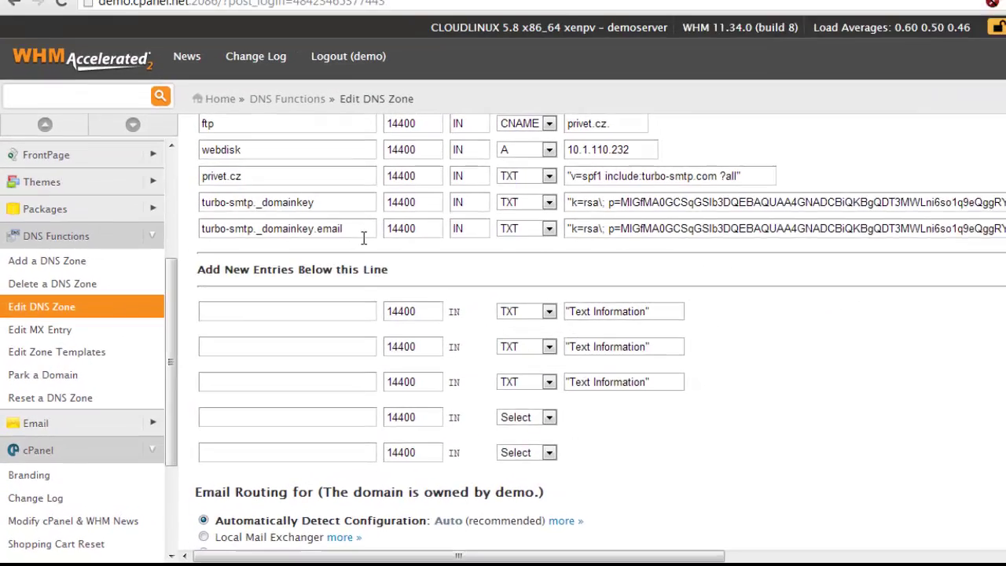
Copy privet.cz from an existing record into the first new TXT entry's name
scroll(489, 110, "up", 3)
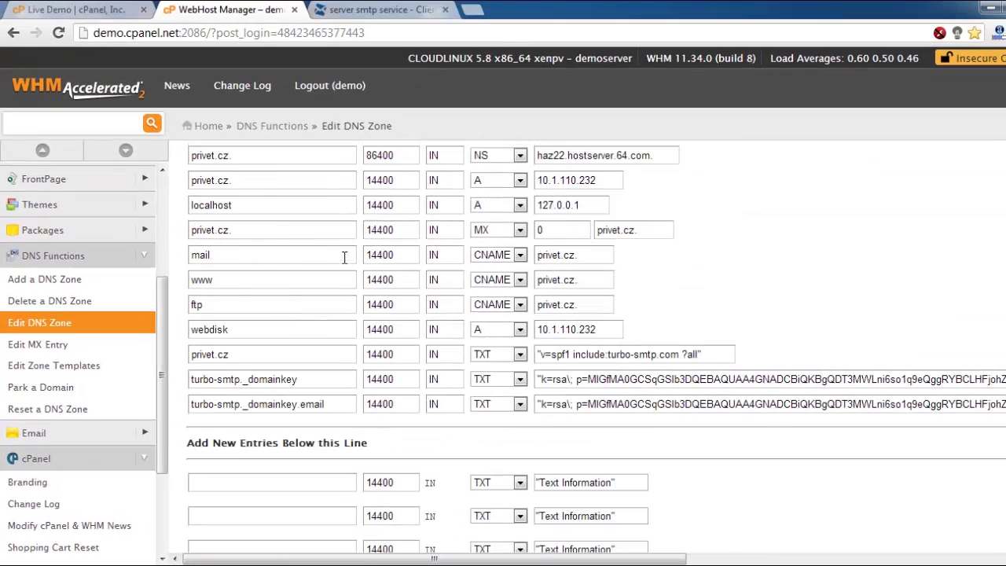
left_click_drag(231, 157, 193, 160)
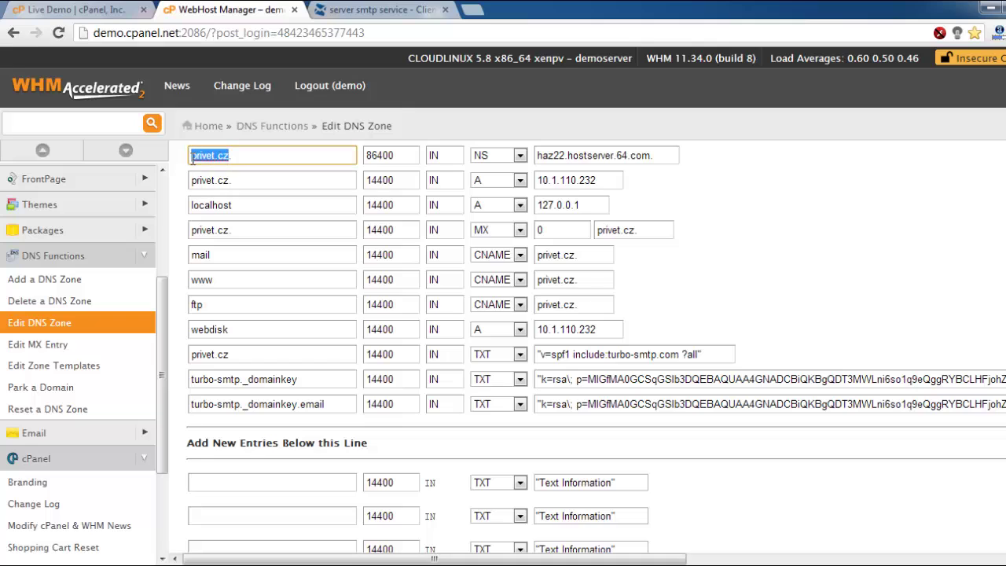
right_click(198, 158)
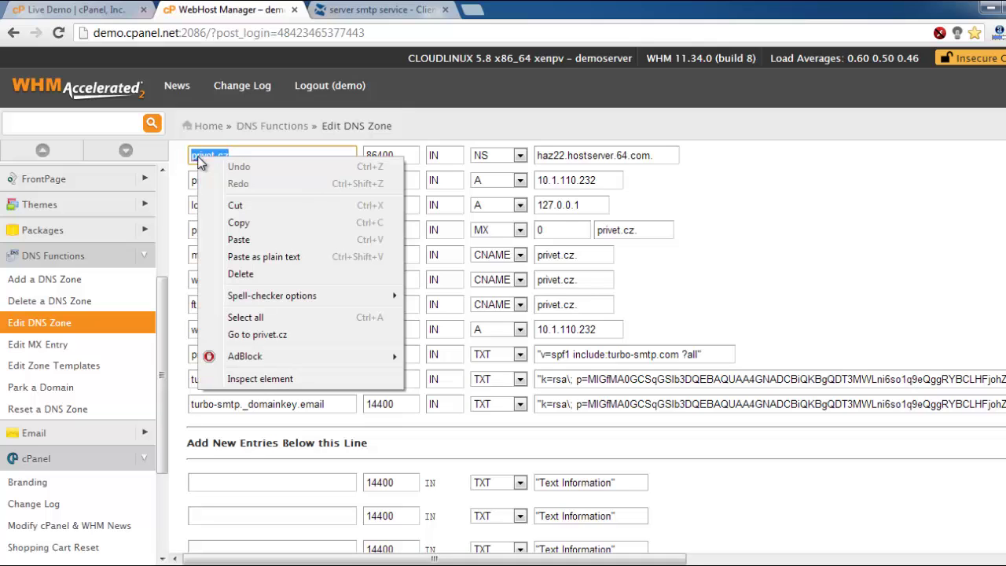
left_click(247, 223)
left_click(260, 481)
right_click(260, 482)
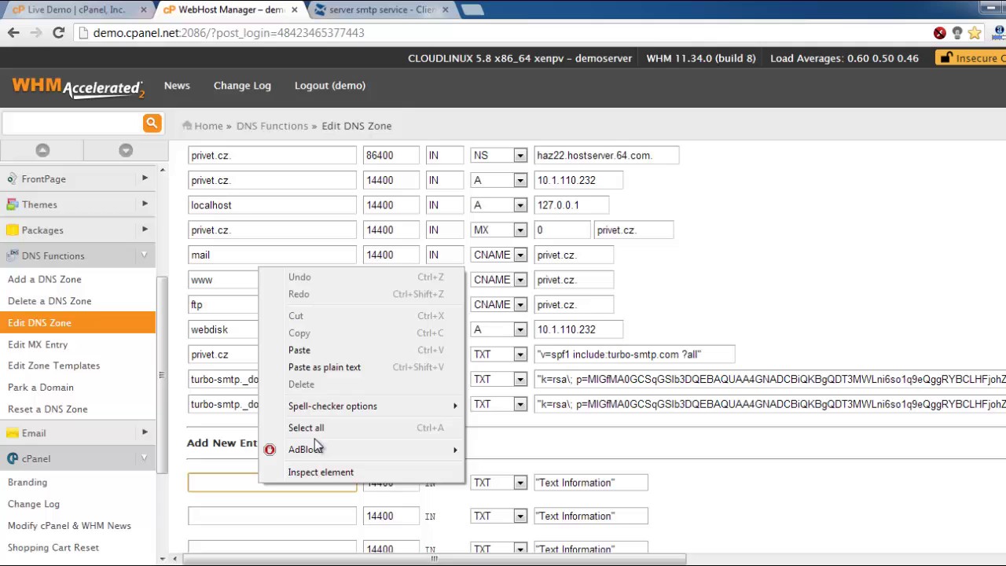
left_click(319, 349)
left_click(670, 520)
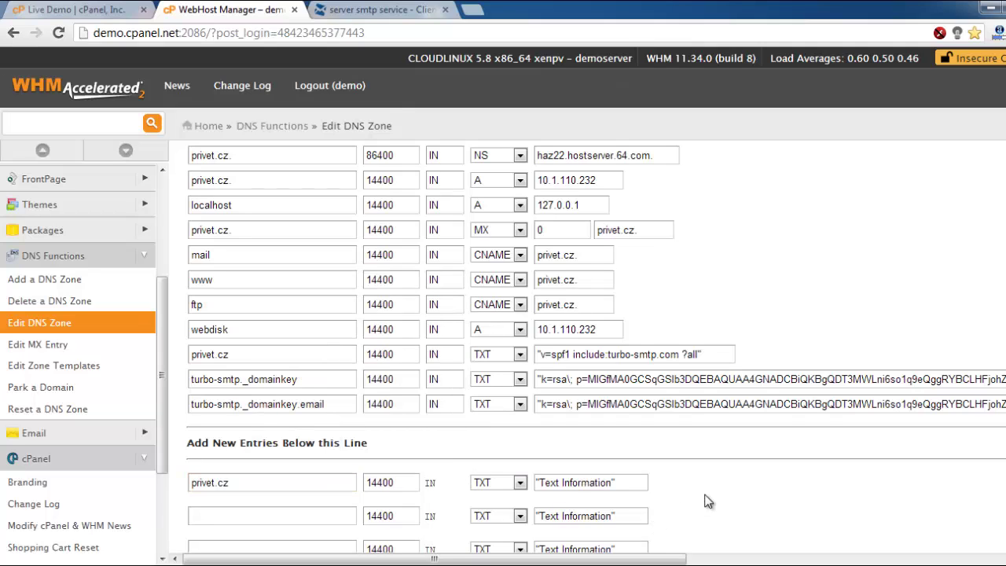
scroll(633, 385, "down", 3)
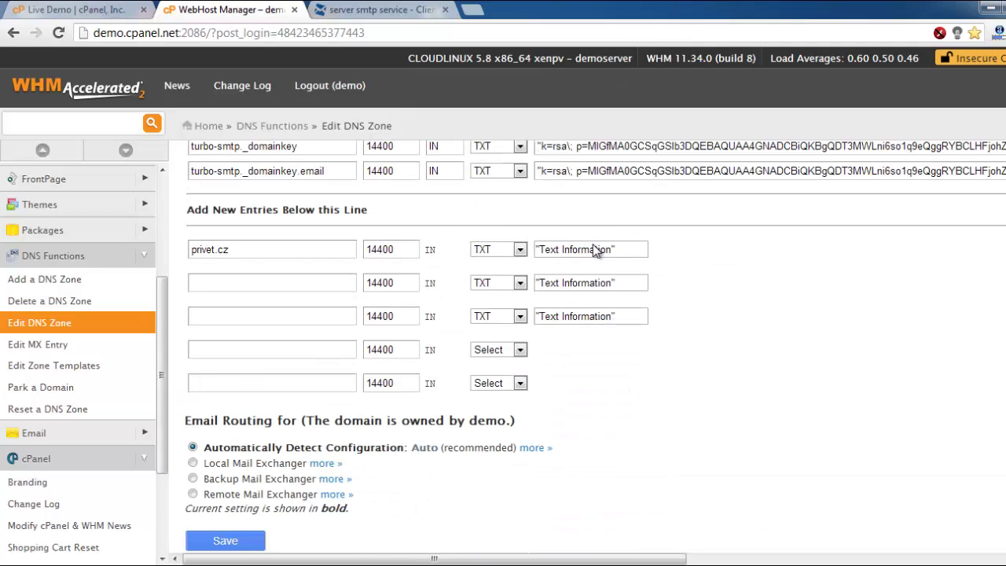
In turboSMTP Settings, select the SPF record 'v=spf1 include:turbo-smtp.com ?all' for copying
left_click(392, 19)
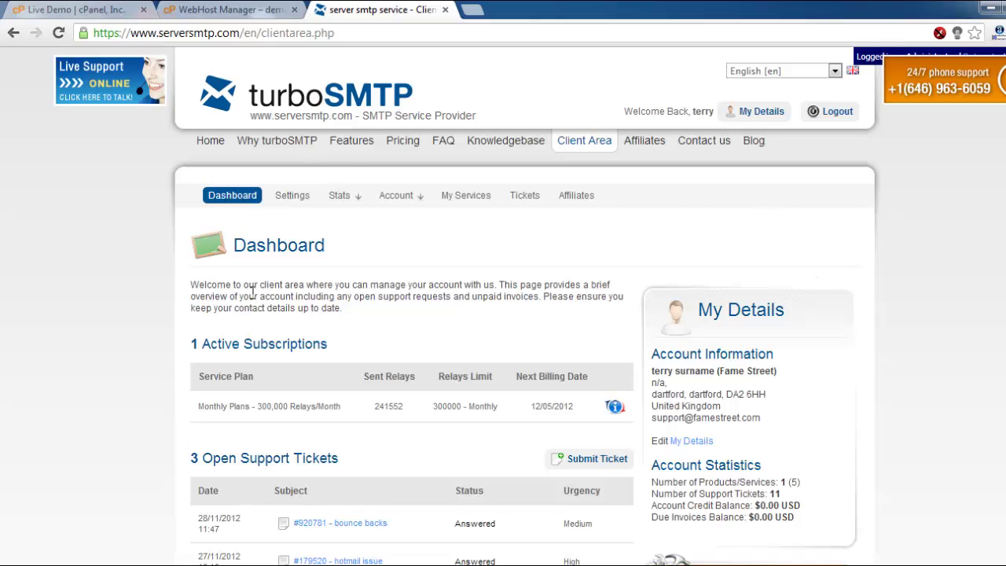
left_click(291, 197)
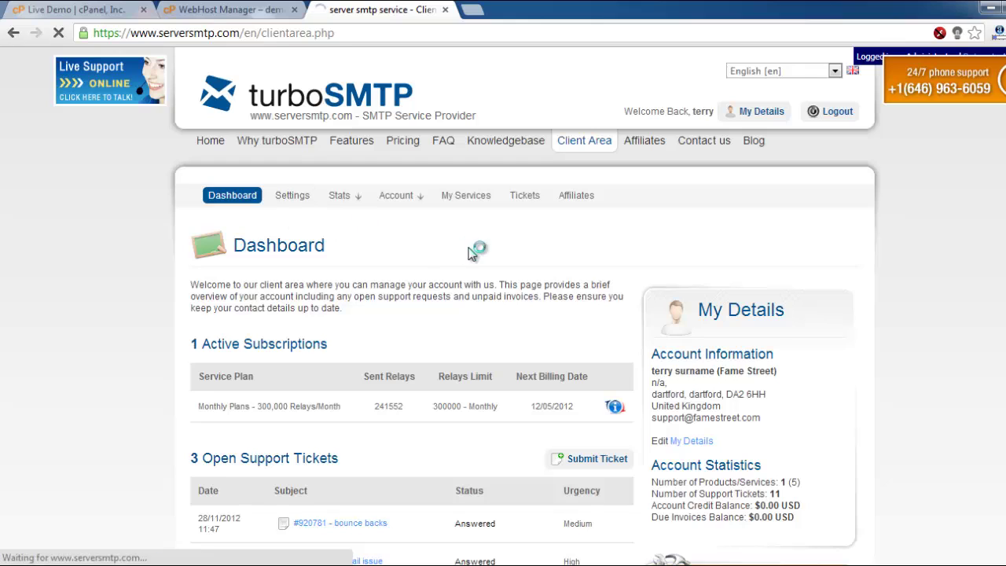
scroll(464, 252, "down", 3)
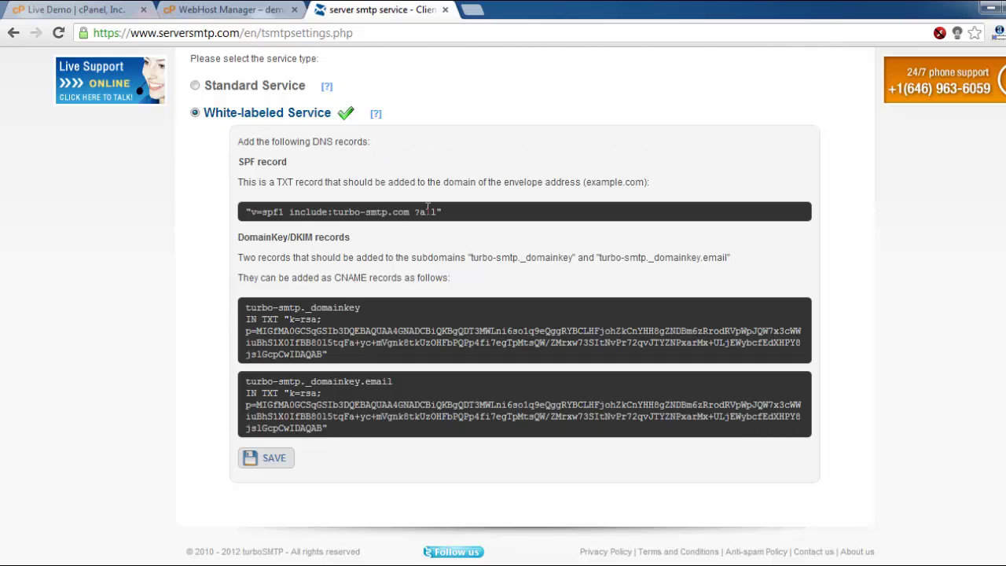
left_click_drag(443, 213, 239, 214)
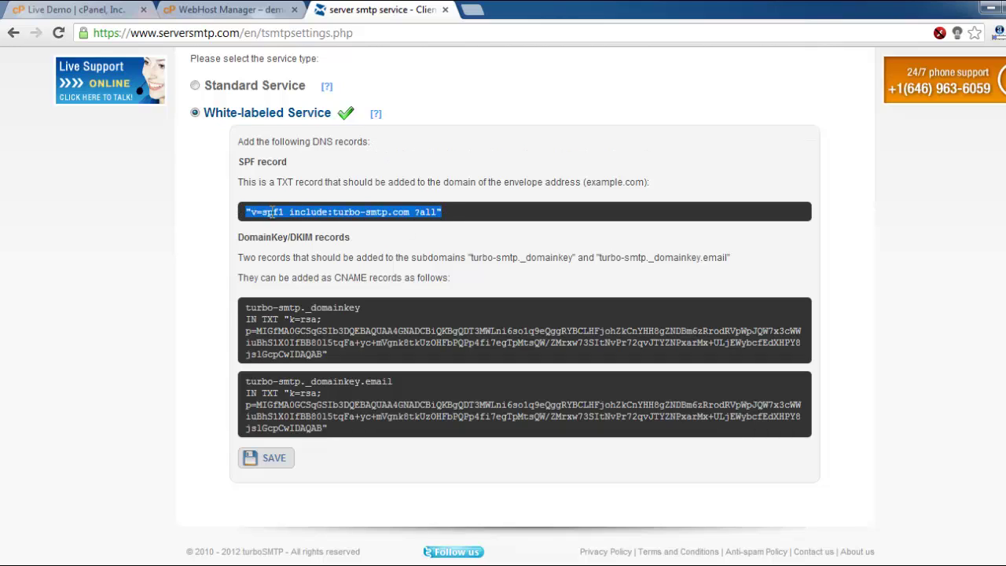
right_click(273, 217)
Paste the turboSMTP SPF string as the first new TXT row's value
left_click(309, 223)
left_click(257, 9)
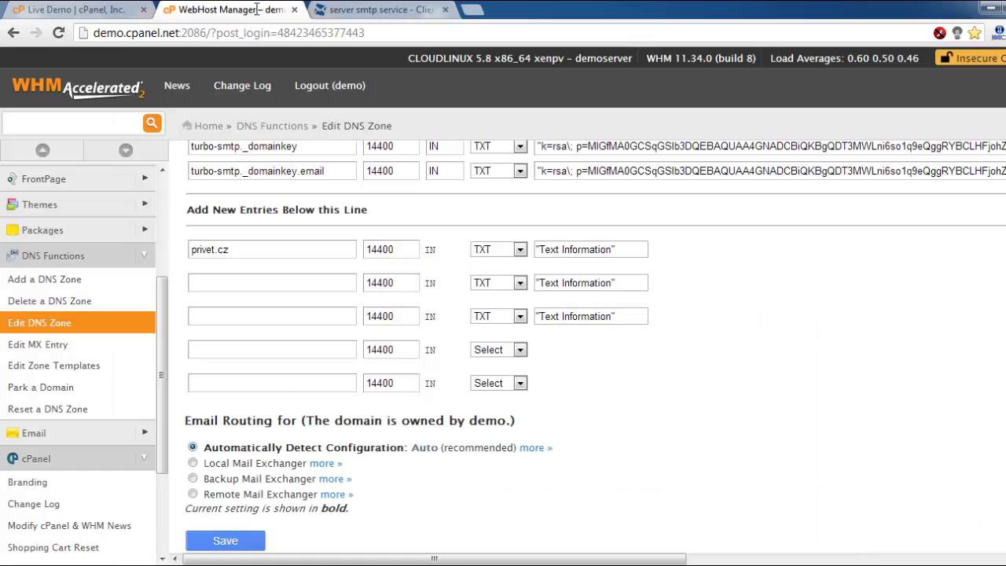
left_click_drag(619, 250, 537, 245)
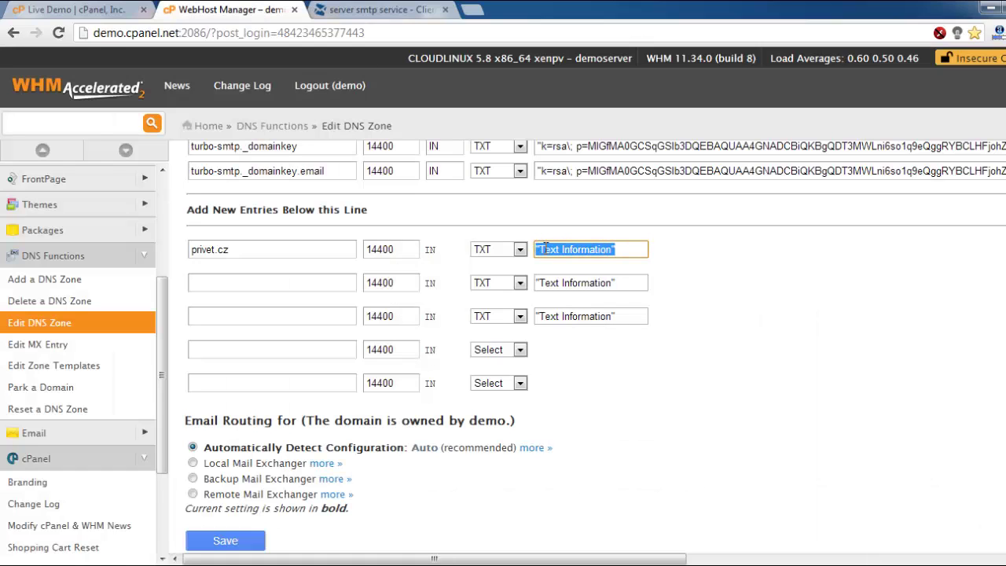
right_click(544, 249)
left_click(609, 334)
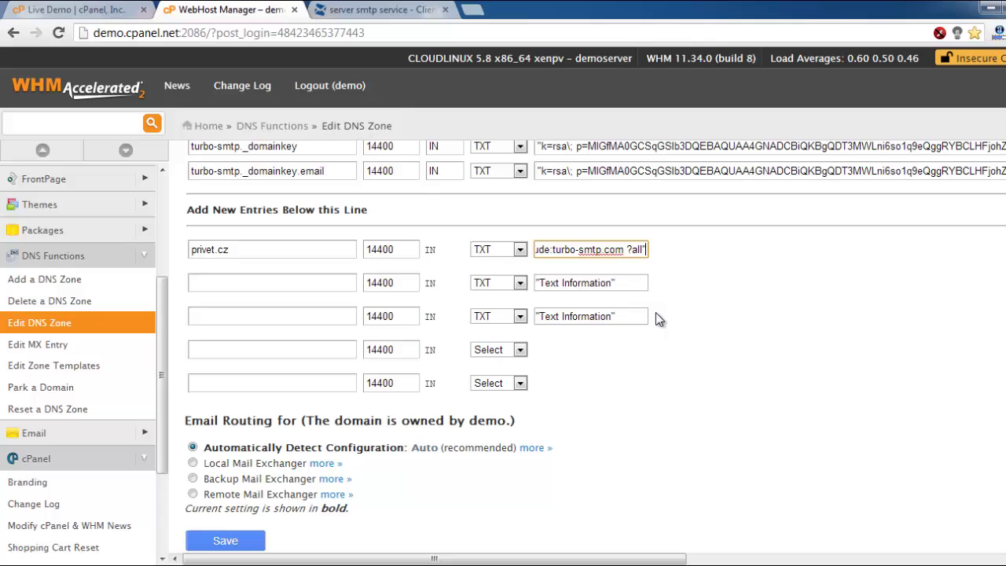
left_click(689, 292)
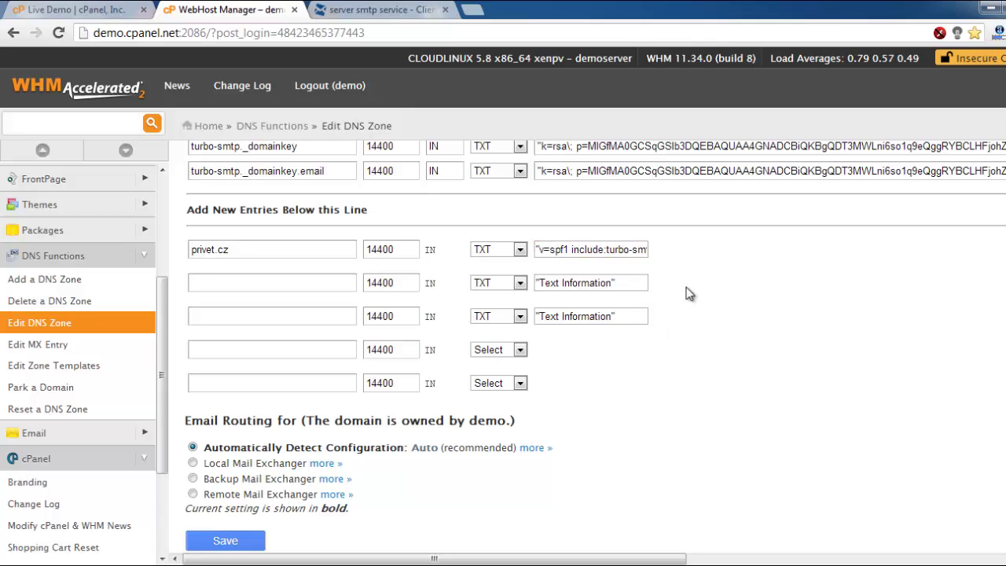
Fill row 2 with name turbo-smtp._domainkey and the first DKIM key
left_click(348, 290)
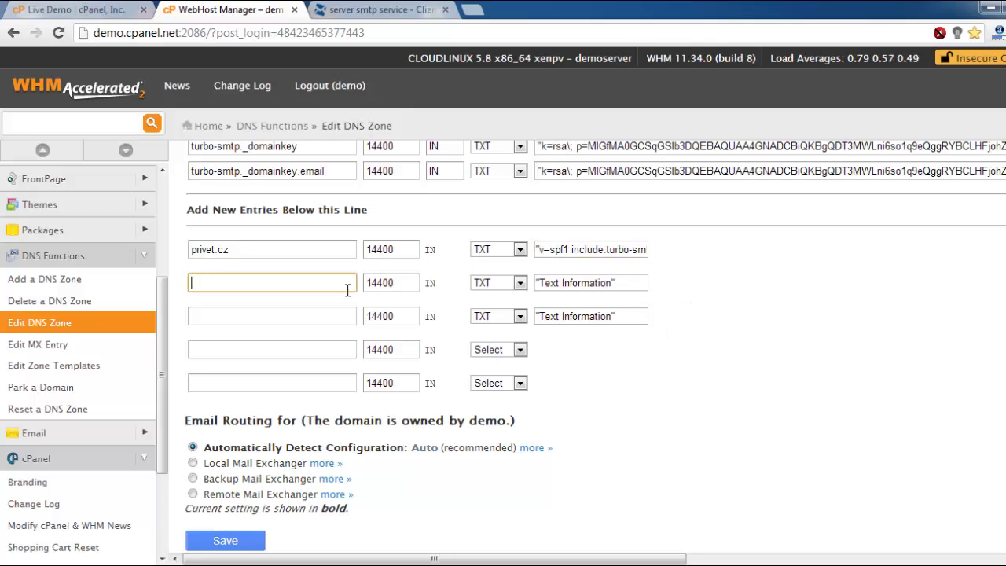
left_click(381, 10)
left_click_drag(361, 307, 246, 308)
left_click(232, 9)
key("ctrl+v")
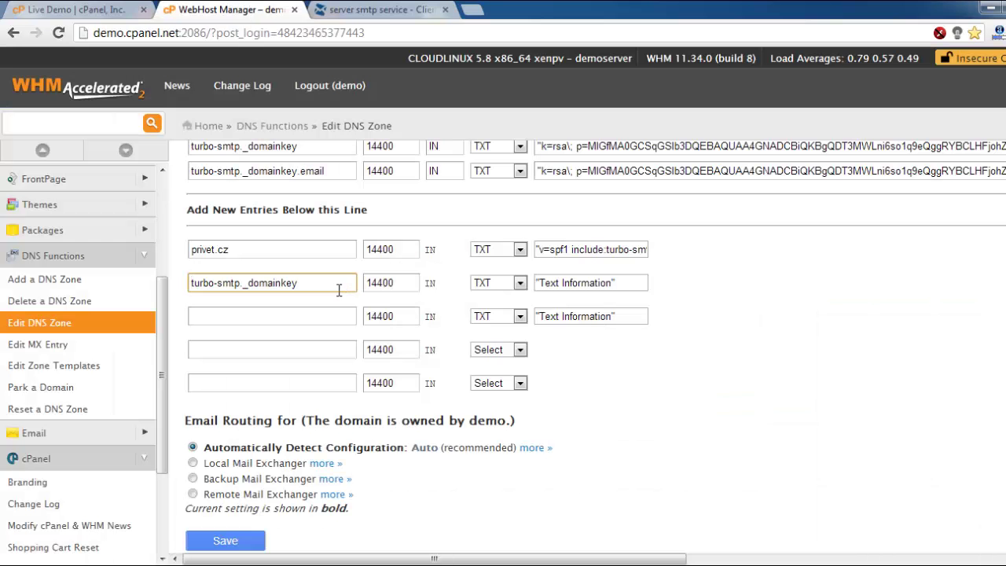
left_click(354, 14)
left_click_drag(284, 319, 358, 358)
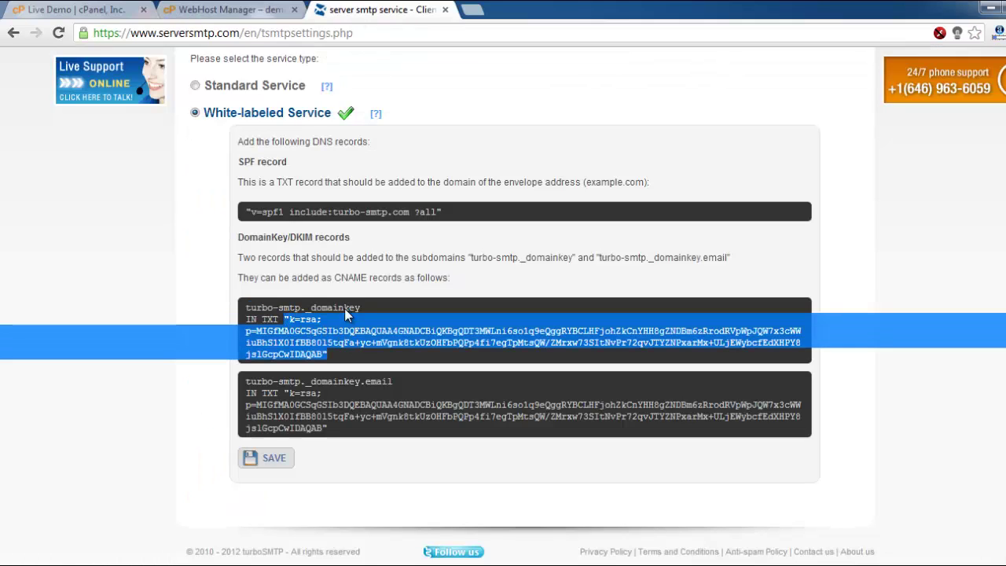
left_click(228, 9)
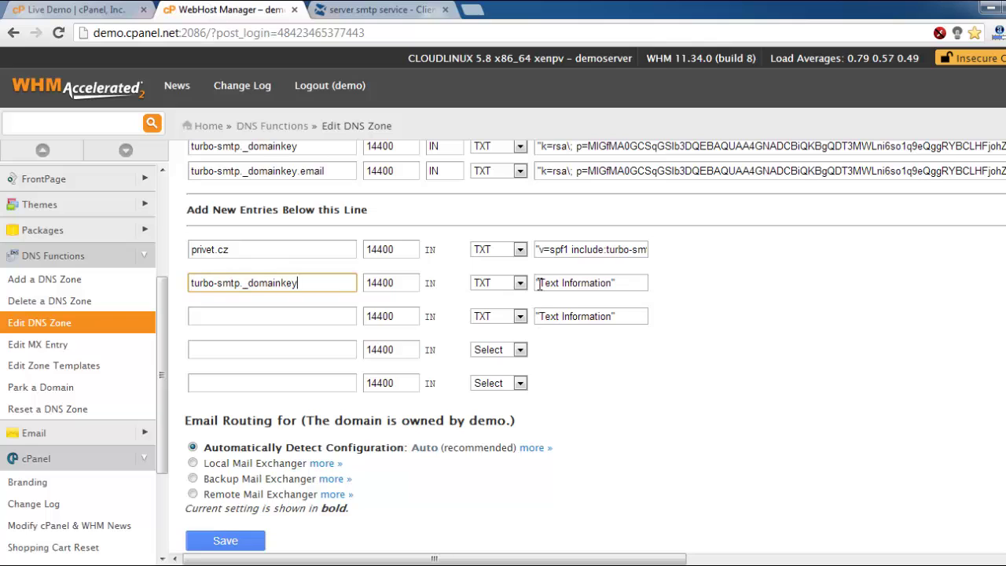
left_click_drag(537, 282, 666, 311)
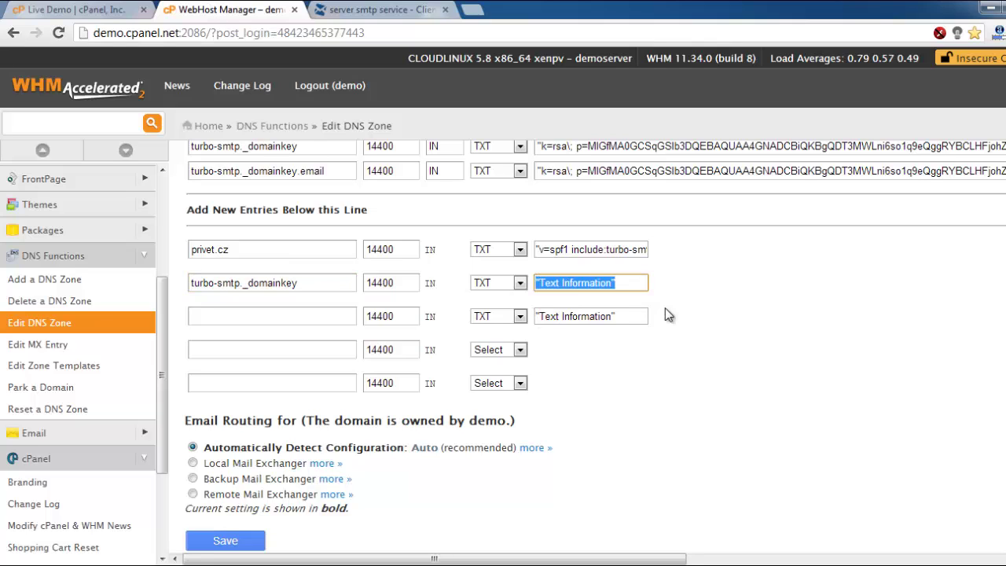
key("ctrl+v")
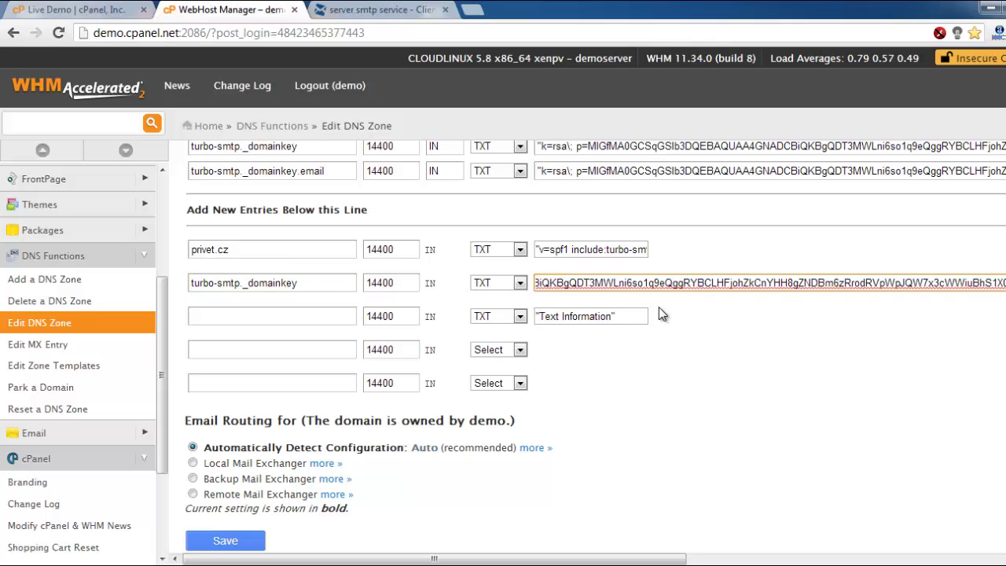
Fill row 3 with name turbo-smtp._domainkey.email and the second DKIM key
left_click(366, 15)
left_click_drag(392, 382, 243, 382)
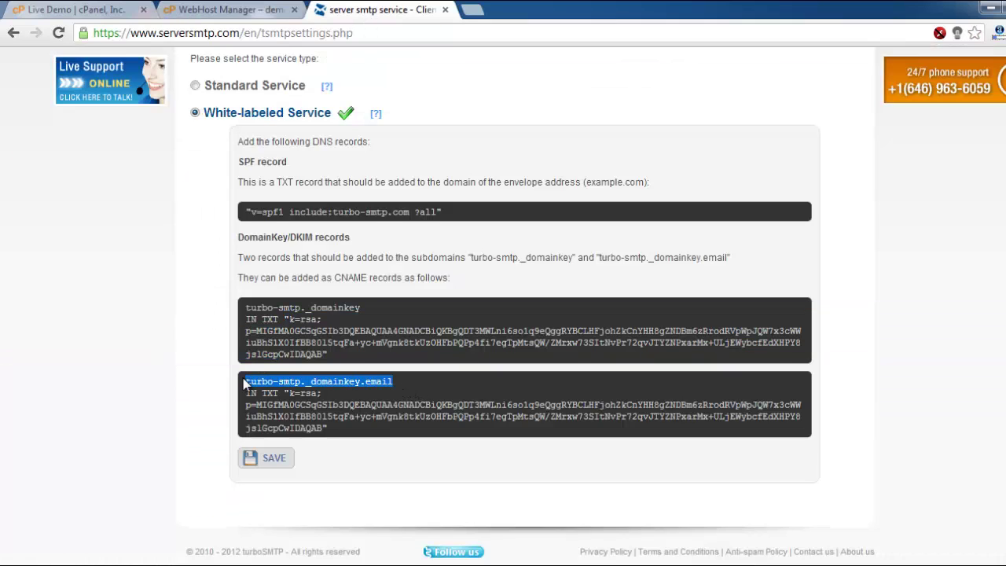
left_click(271, 11)
left_click(307, 318)
key("ctrl+v")
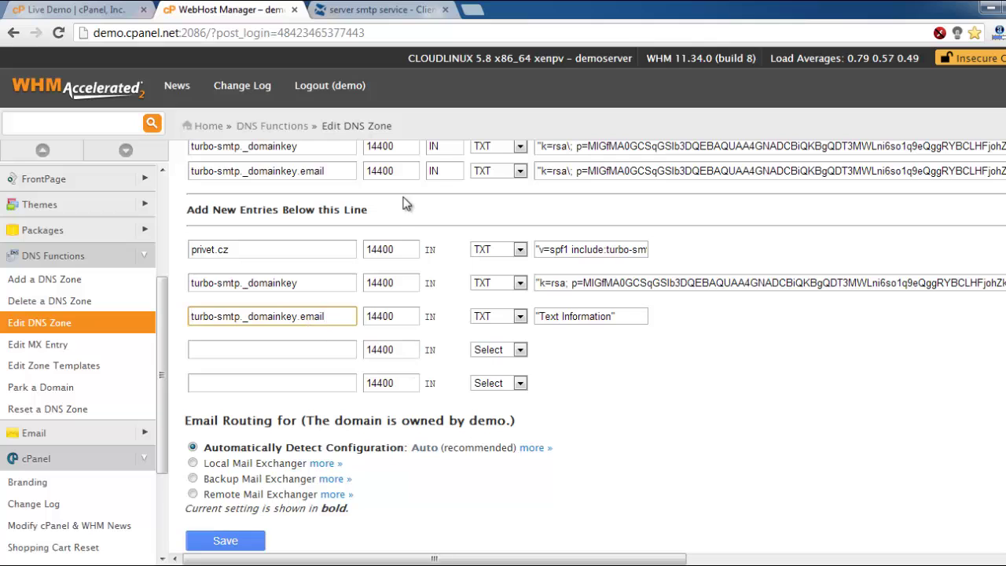
left_click(363, 9)
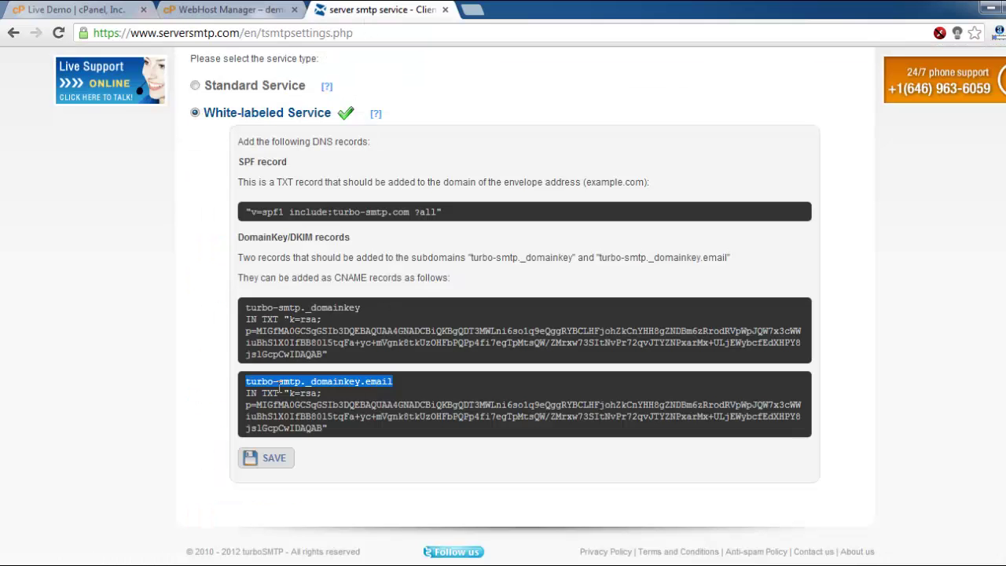
left_click_drag(285, 393, 348, 431)
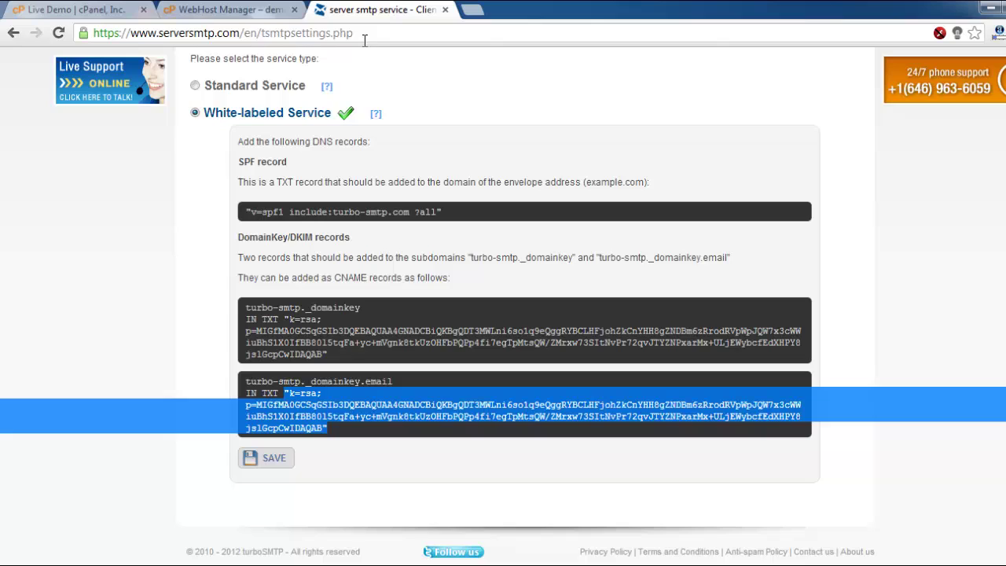
left_click(235, 10)
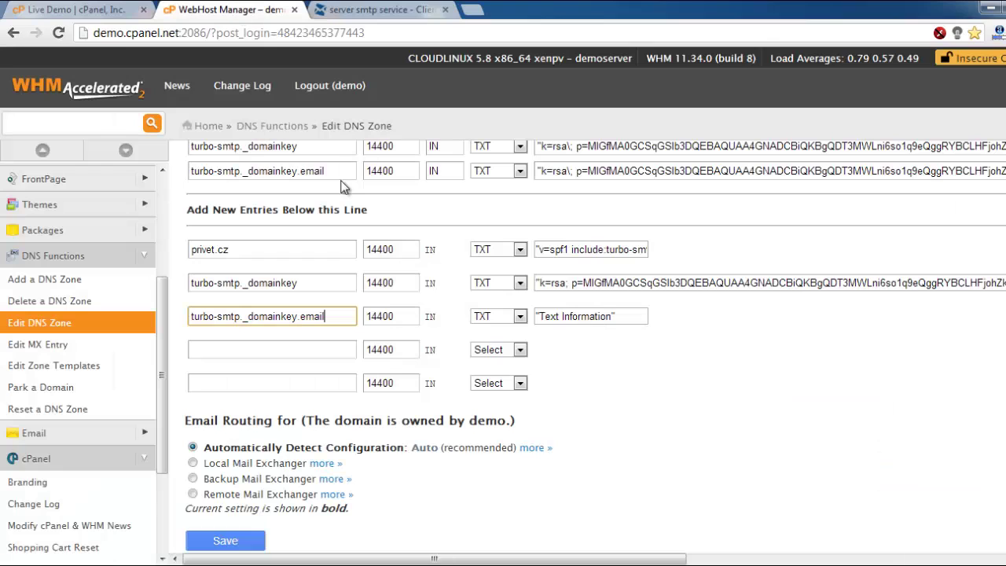
left_click(538, 314)
key("ctrl+v")
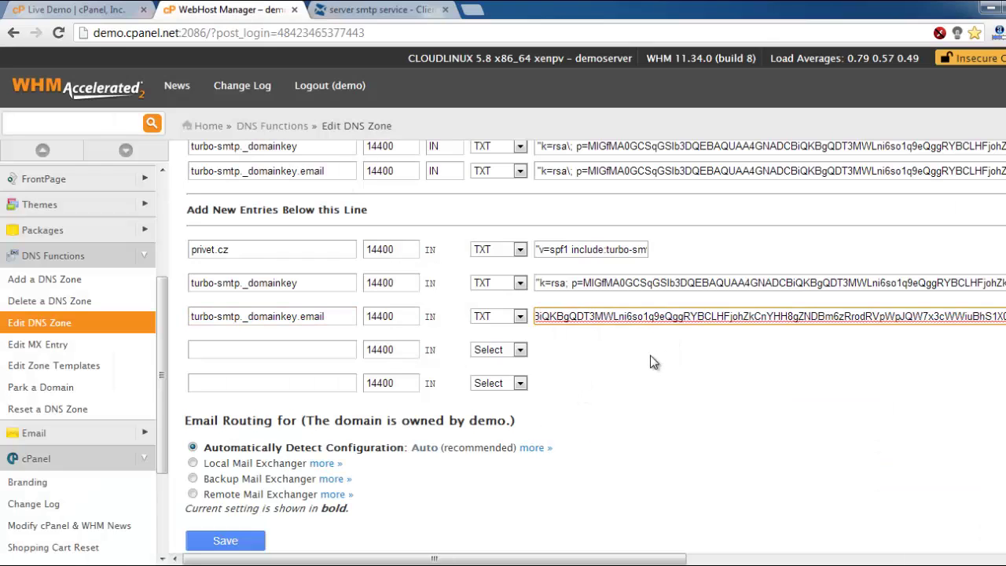
left_click(652, 361)
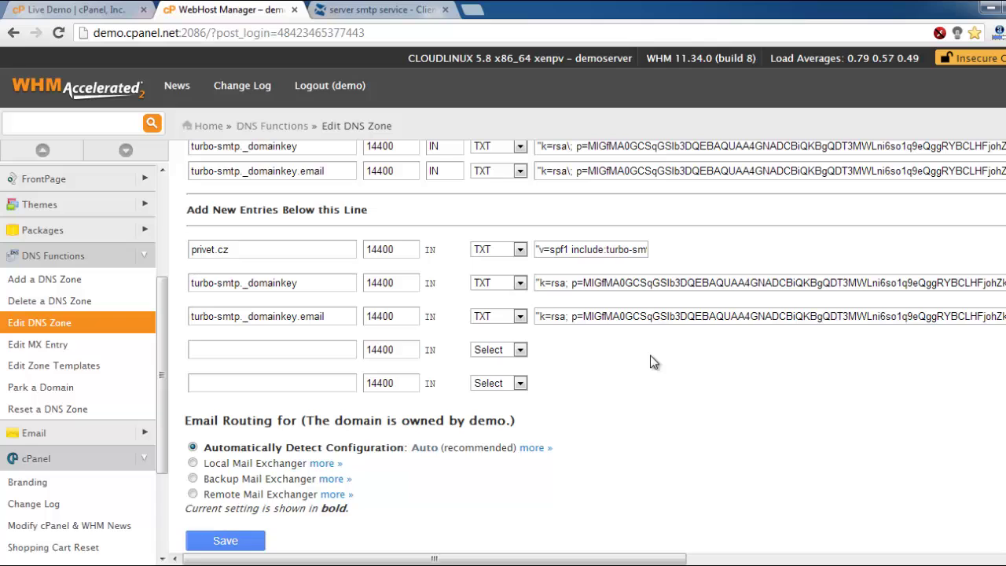
Save the privet.cz zone, confirming 'Your settings have been updated', and save the turboSMTP DKIM settings
left_click(248, 541)
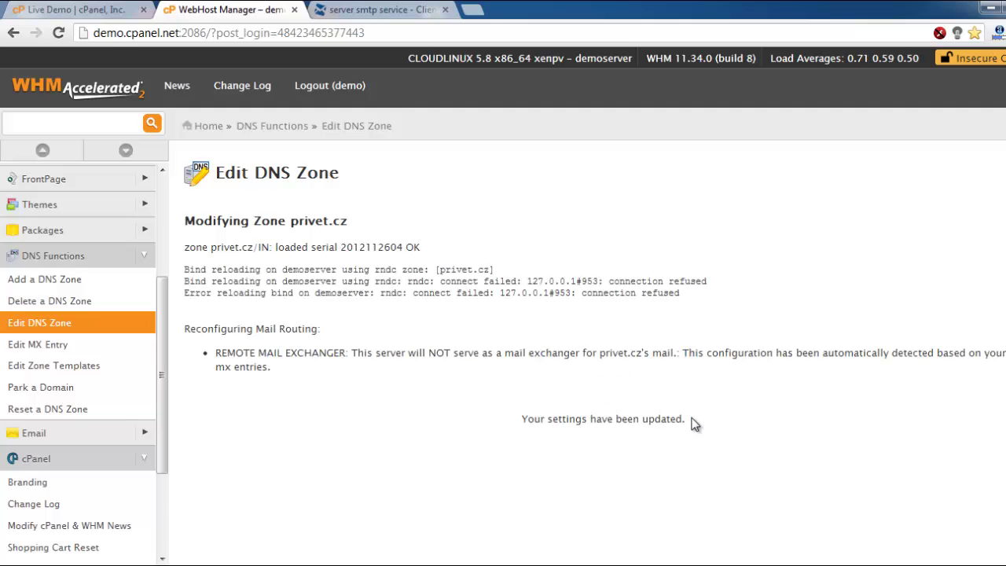
left_click_drag(693, 420, 520, 418)
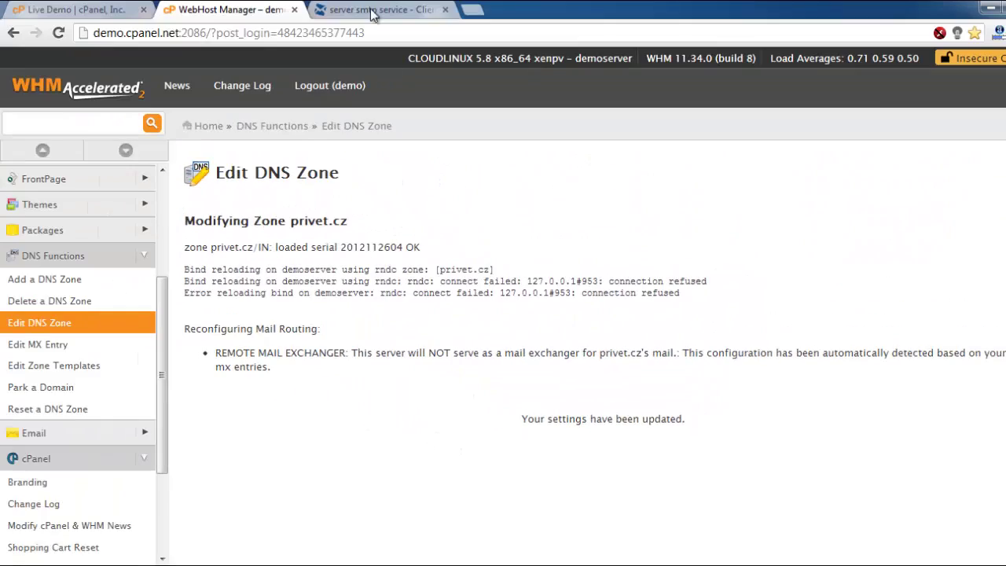
left_click(381, 10)
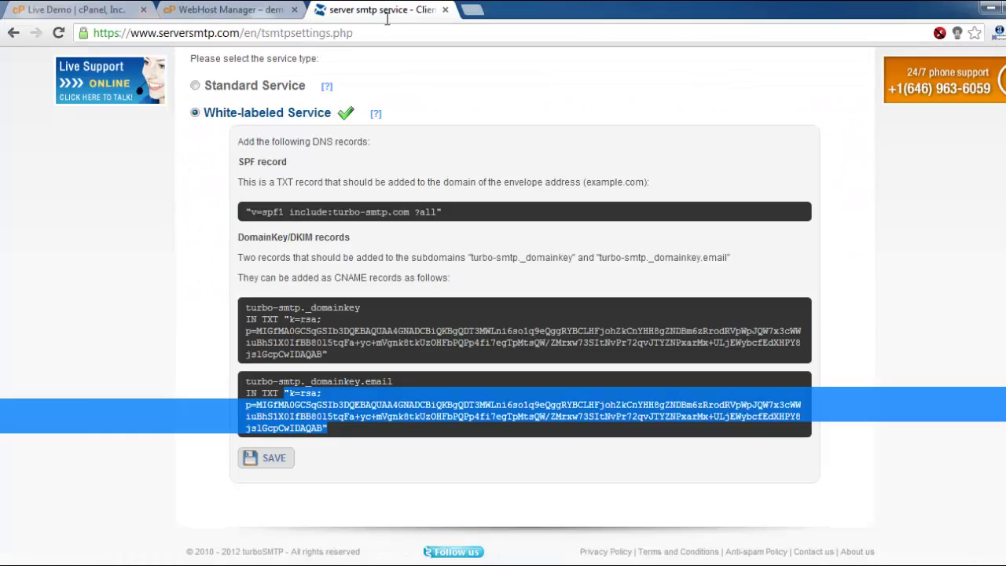
left_click(276, 460)
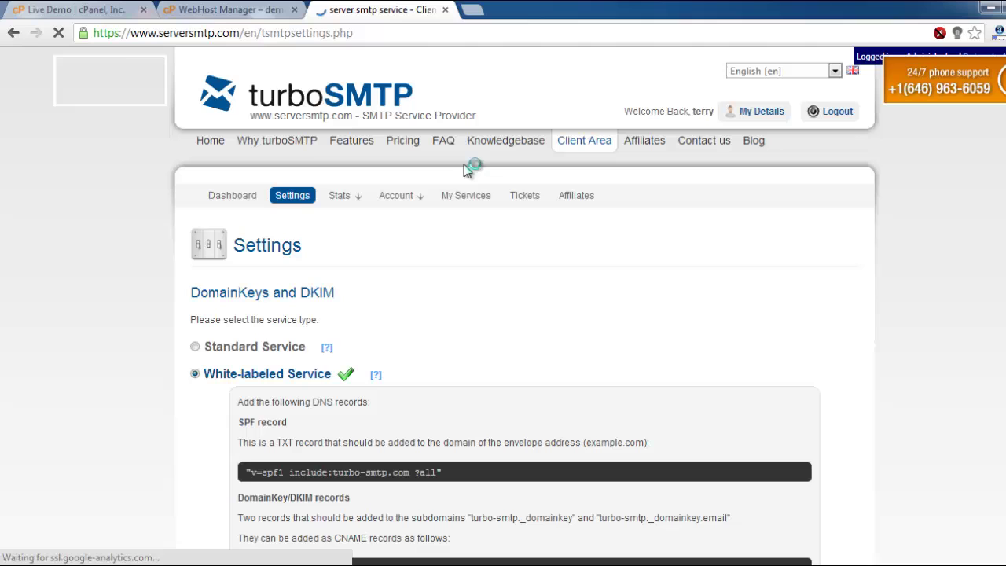
scroll(519, 338, "down", 4)
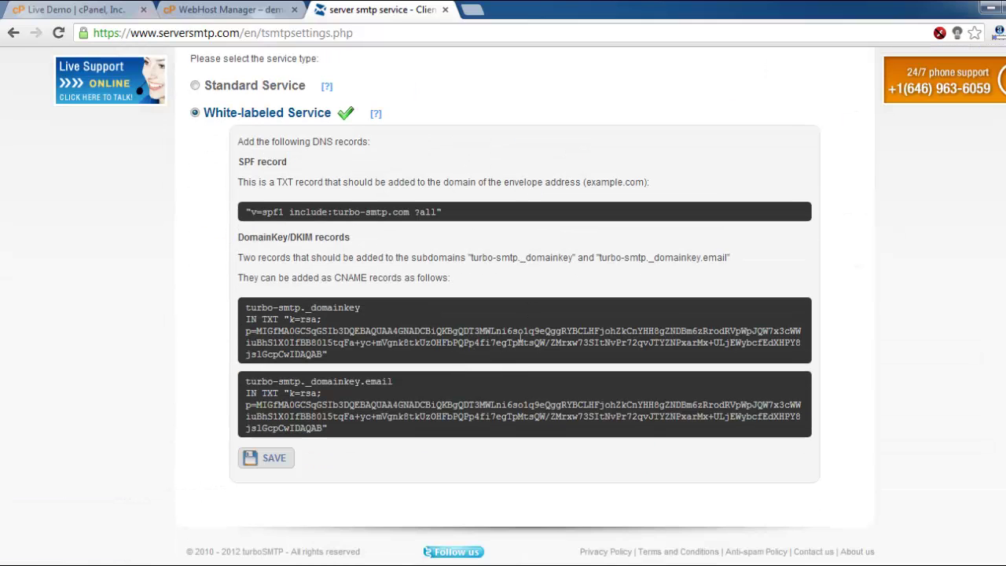
left_click(256, 10)
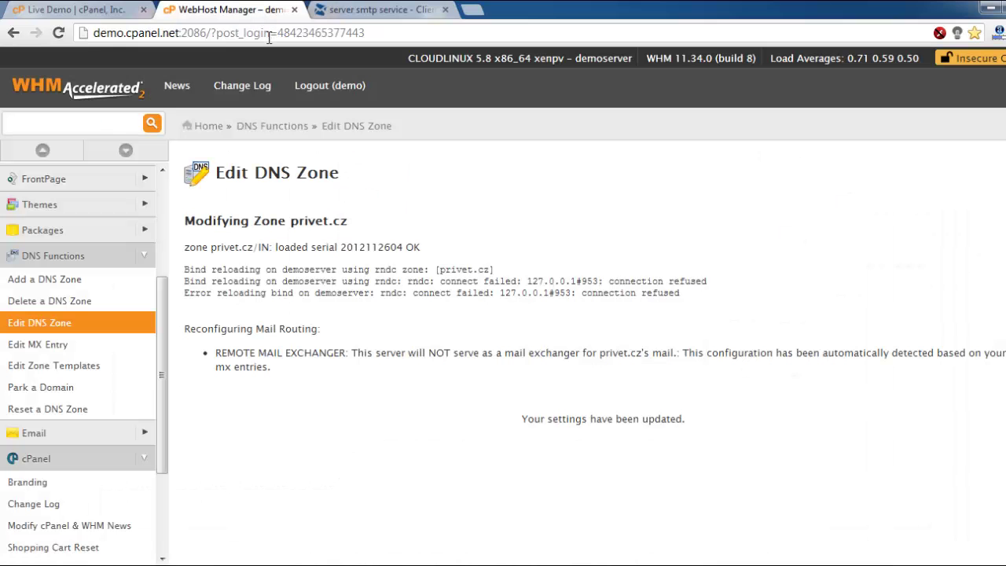
Open the demo.cpanel.net zone and locate its existing SPF TXT value
left_click(62, 340)
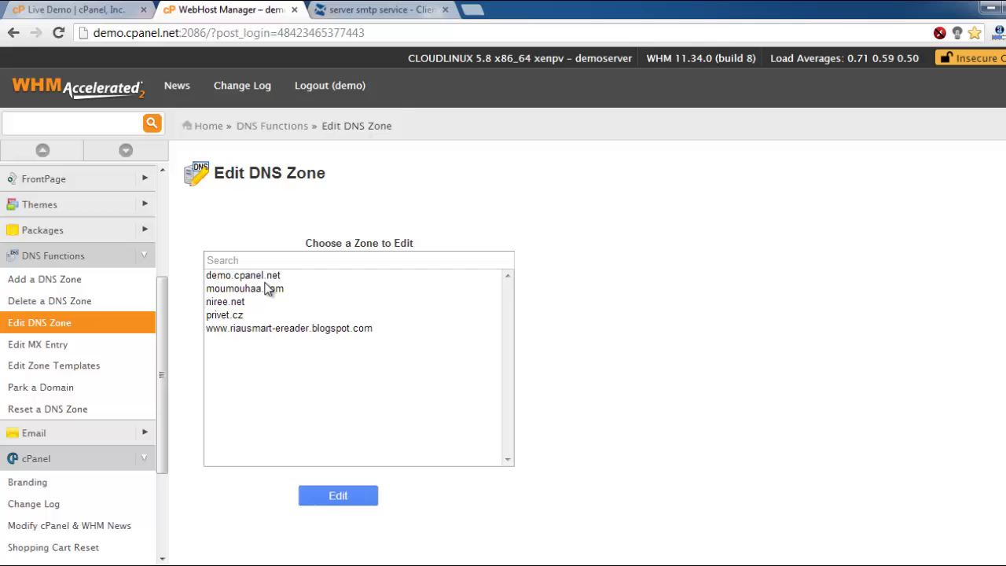
left_click(269, 279)
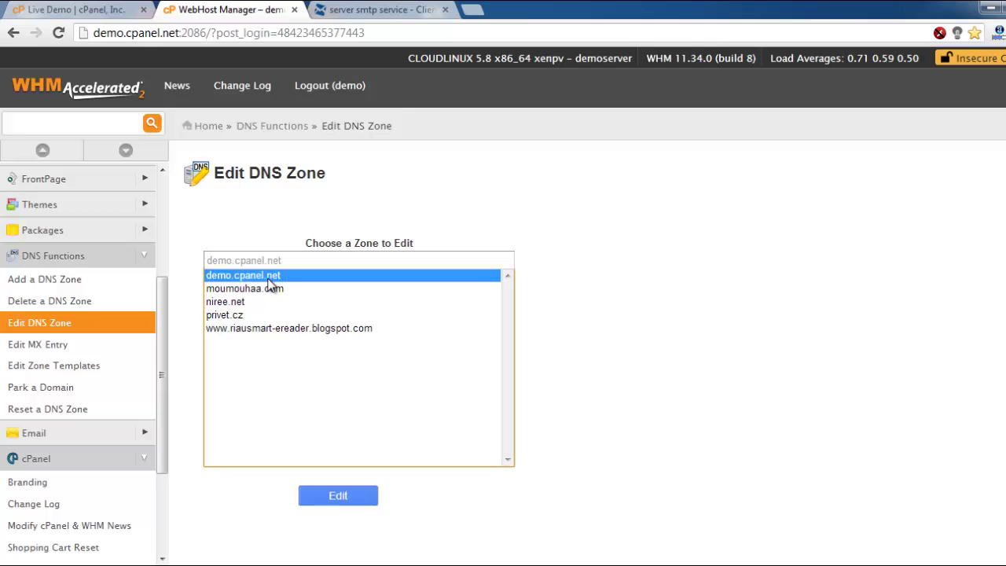
left_click(350, 502)
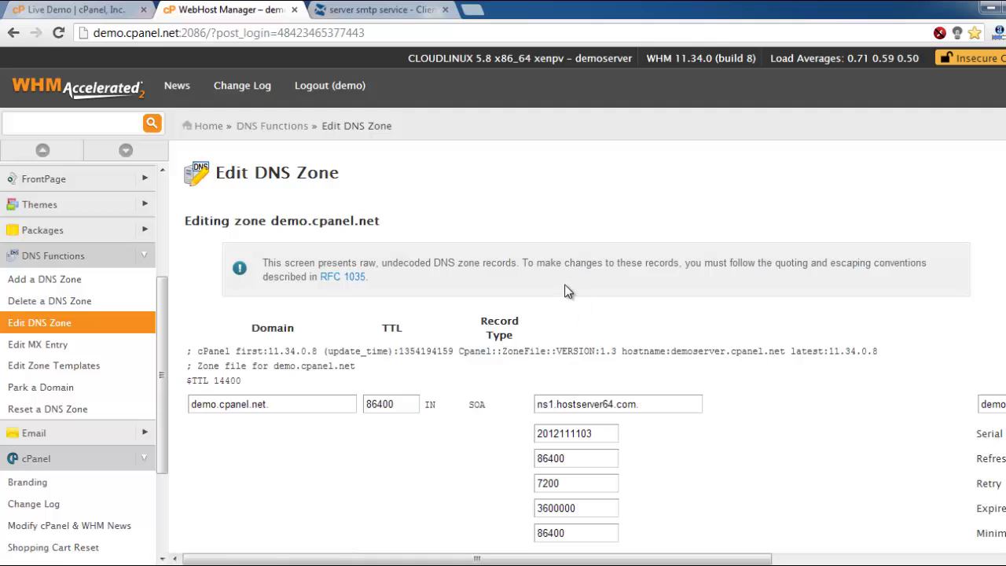
scroll(569, 291, "down", 12)
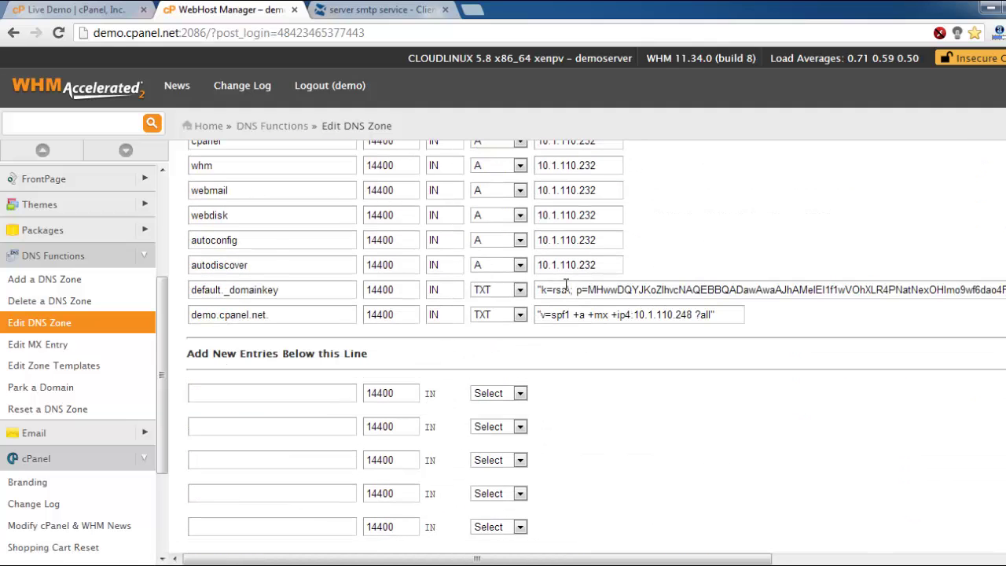
scroll(567, 289, "down", 1)
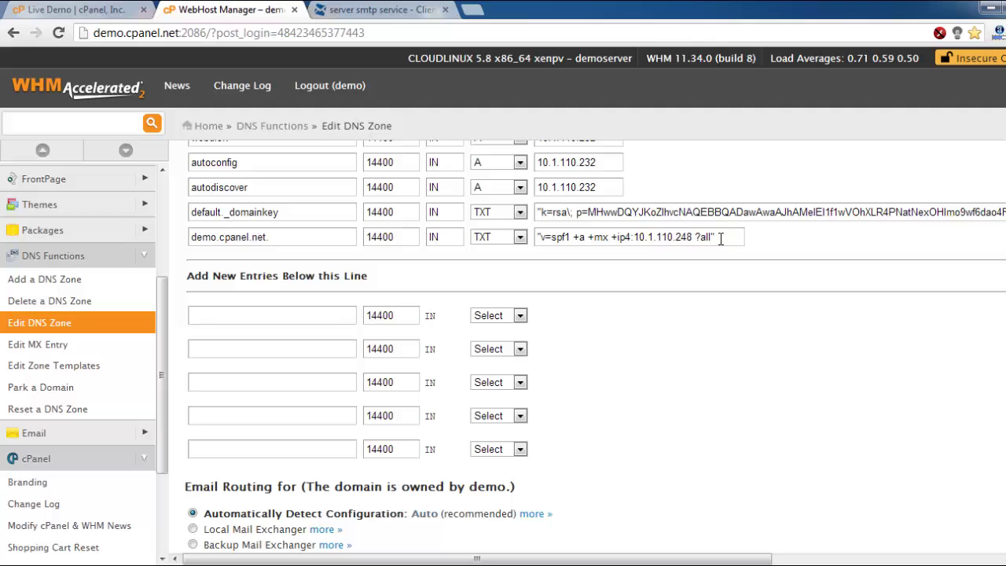
left_click_drag(720, 238, 509, 234)
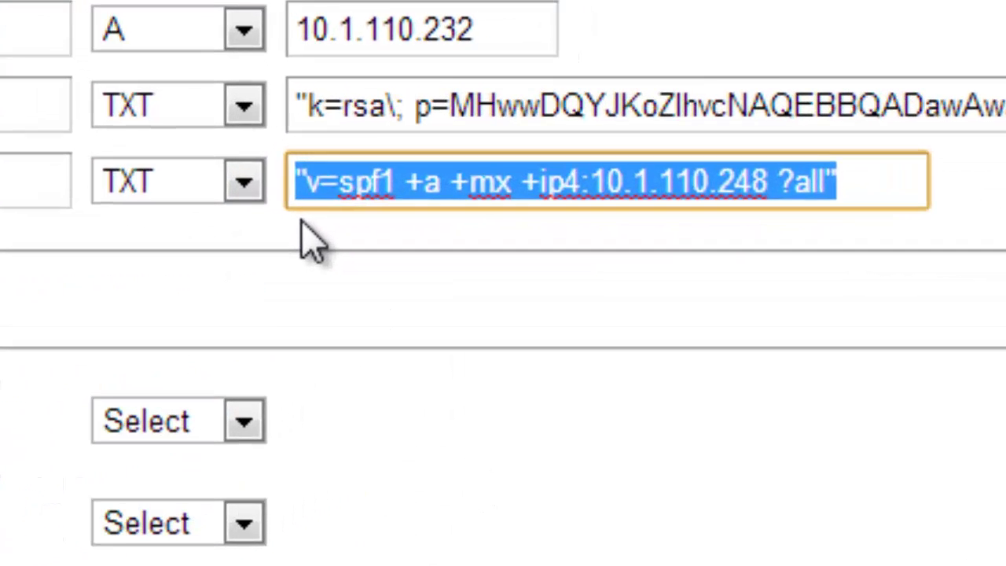
left_click(313, 242)
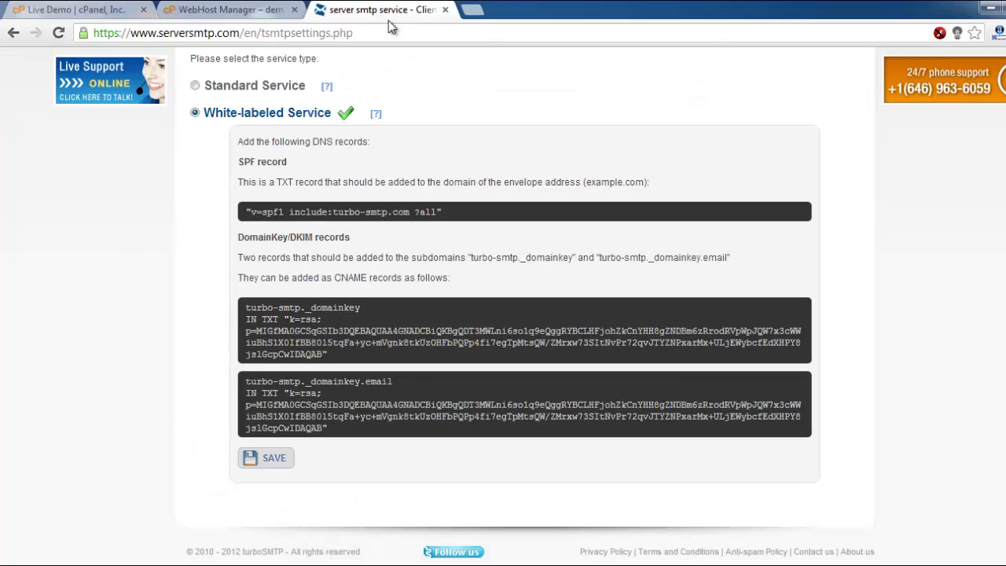
Replace the SPF's trailing ?all with 'include:turbo-smtp.com ?all' copied from turboSMTP
left_click_drag(436, 212, 290, 212)
key("ctrl+c")
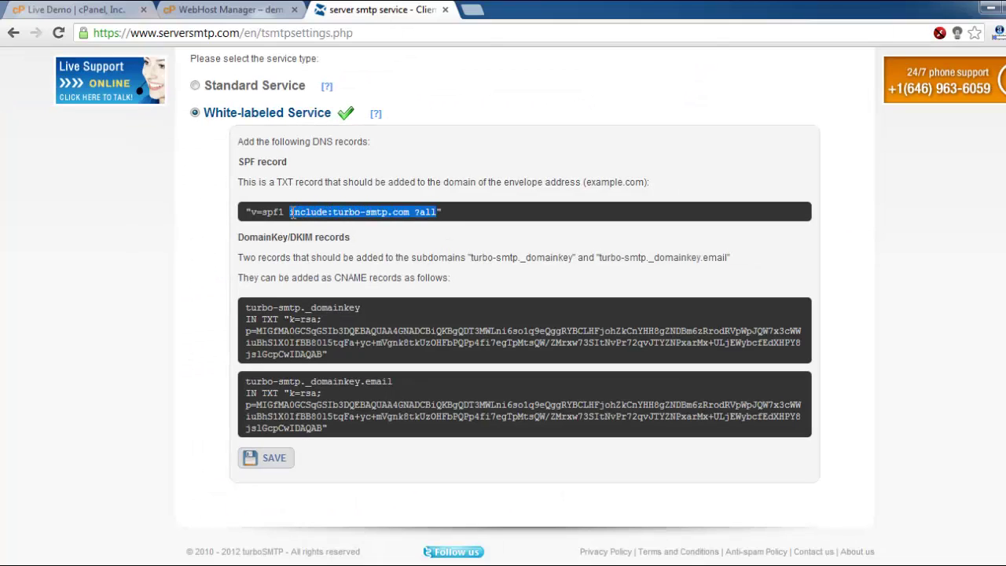
left_click(271, 11)
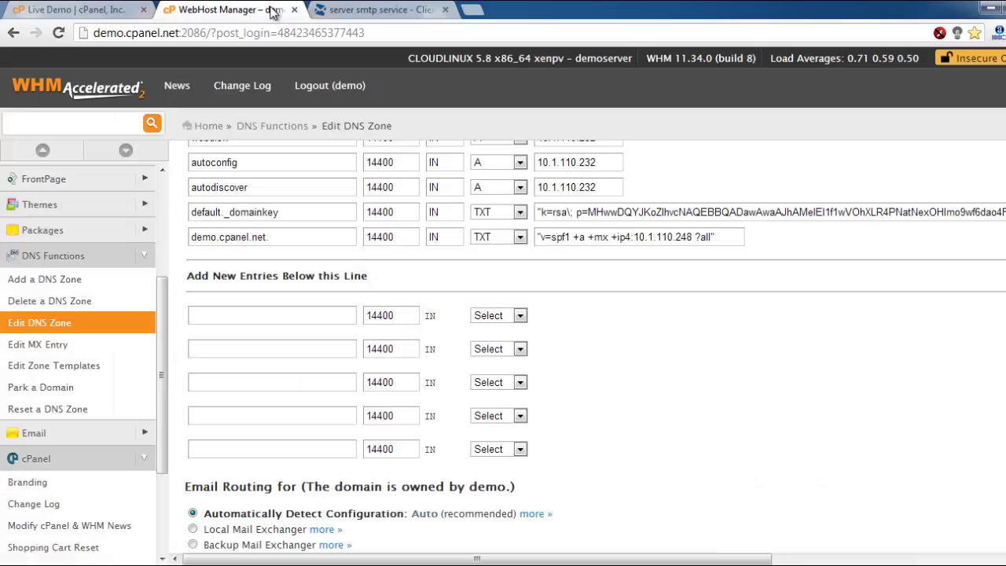
left_click(695, 237)
left_click(704, 242)
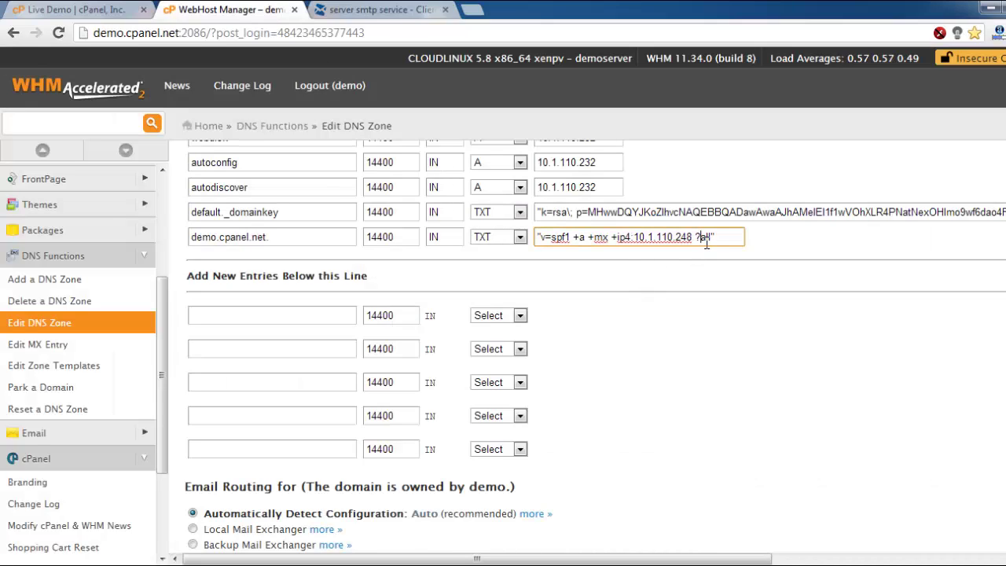
left_click_drag(712, 236, 705, 239)
key("ctrl+v")
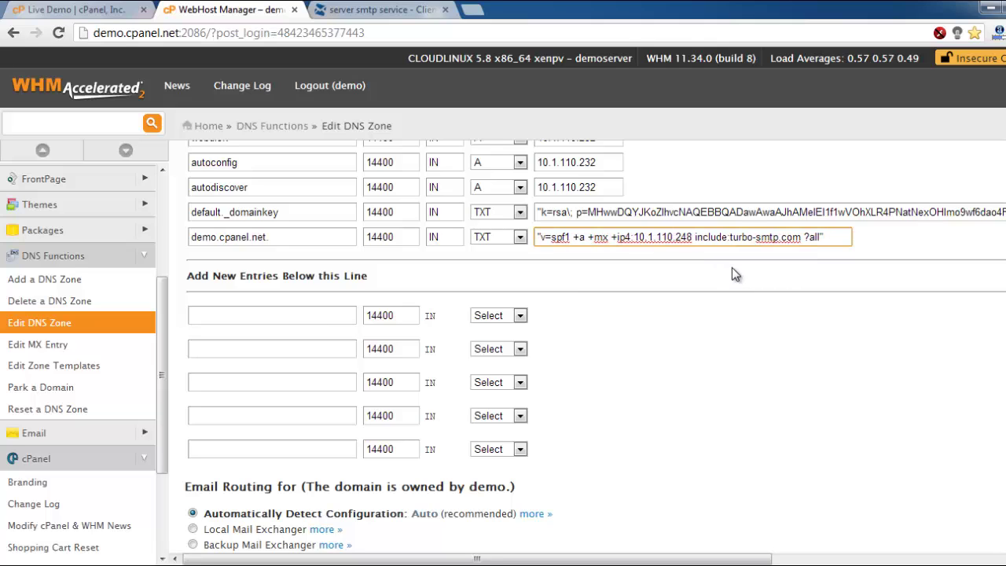
left_click(742, 299)
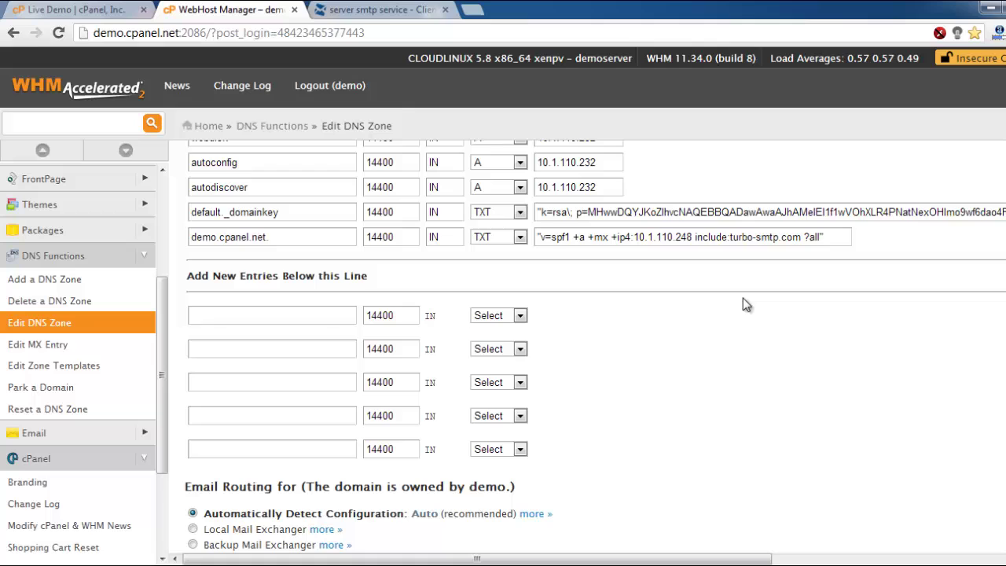
Name the first new entry turbo-smtp._domainkey, copied from turboSMTP
left_click(335, 314)
left_click(369, 9)
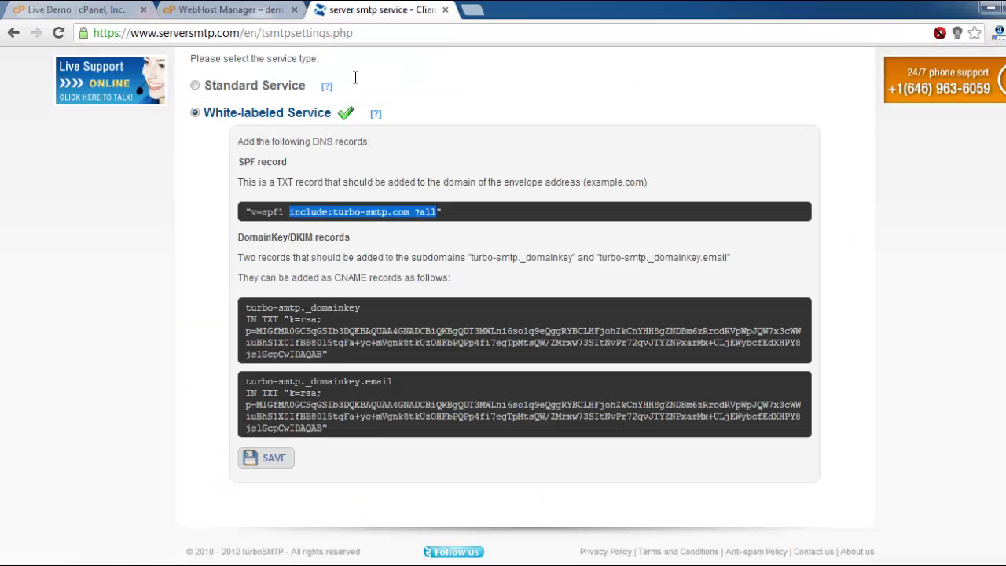
left_click_drag(361, 308, 245, 307)
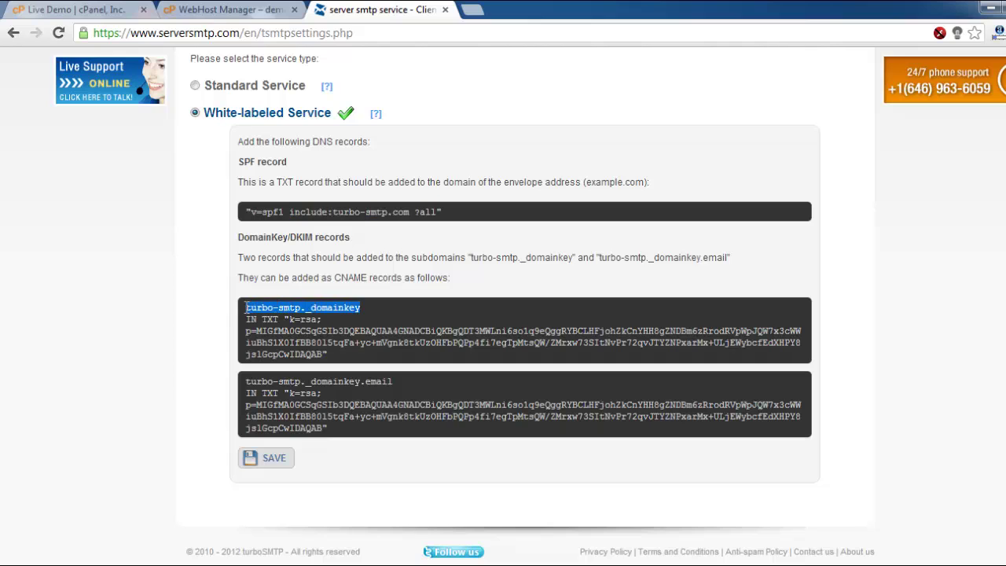
key("ctrl+c")
left_click(228, 9)
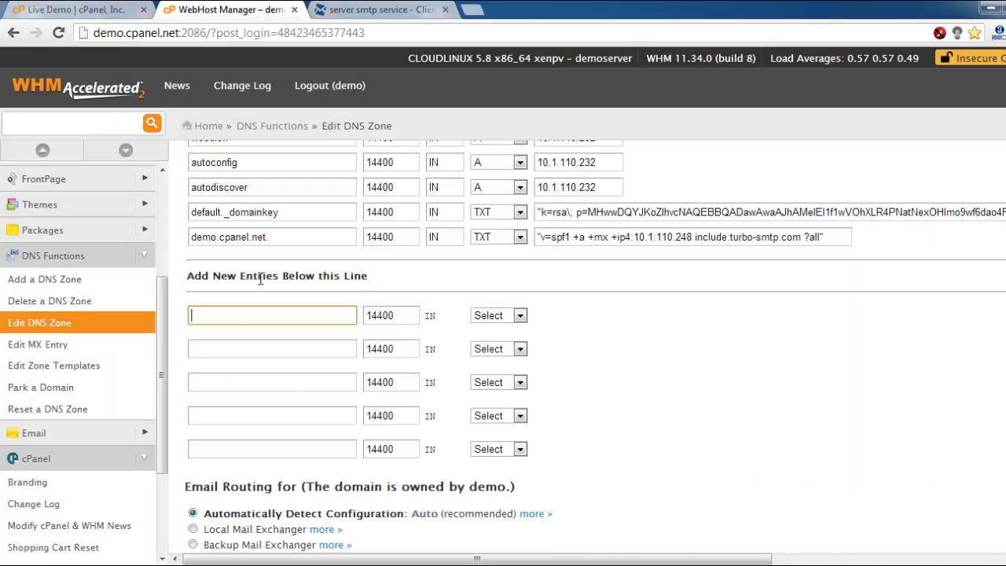
key("ctrl+v")
left_click(280, 351)
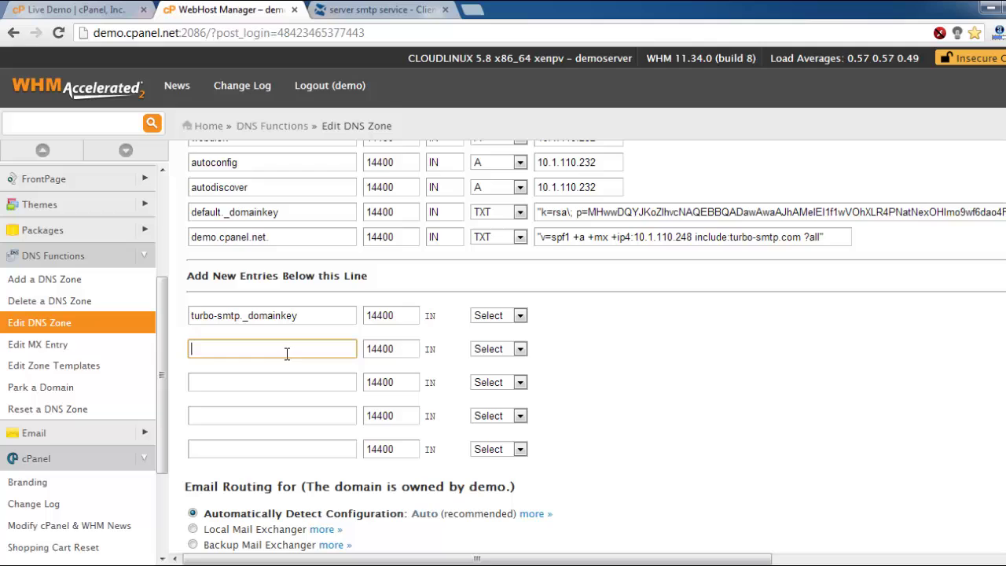
Make that entry a TXT record holding the first DKIM key
left_click(379, 11)
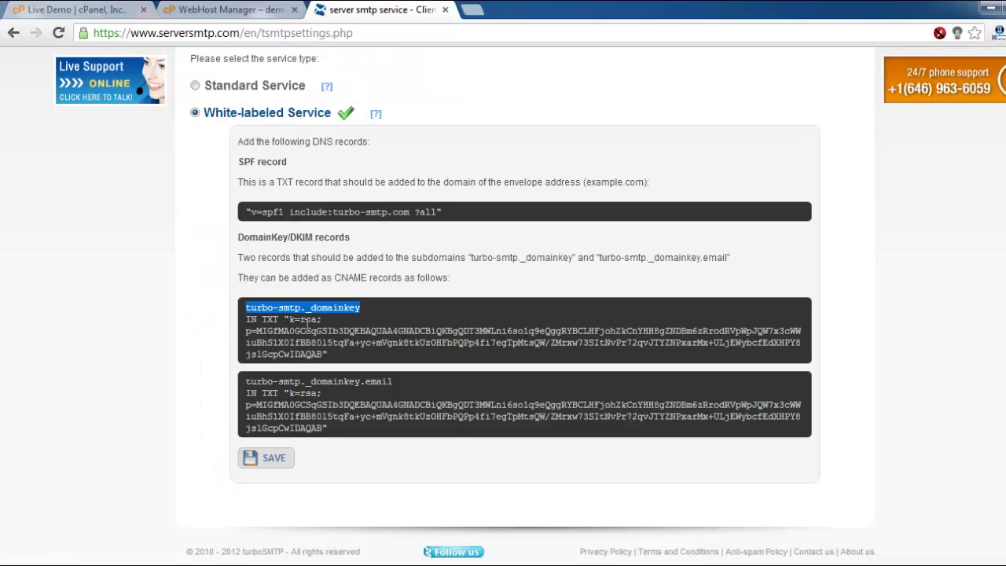
left_click_drag(286, 319, 355, 358)
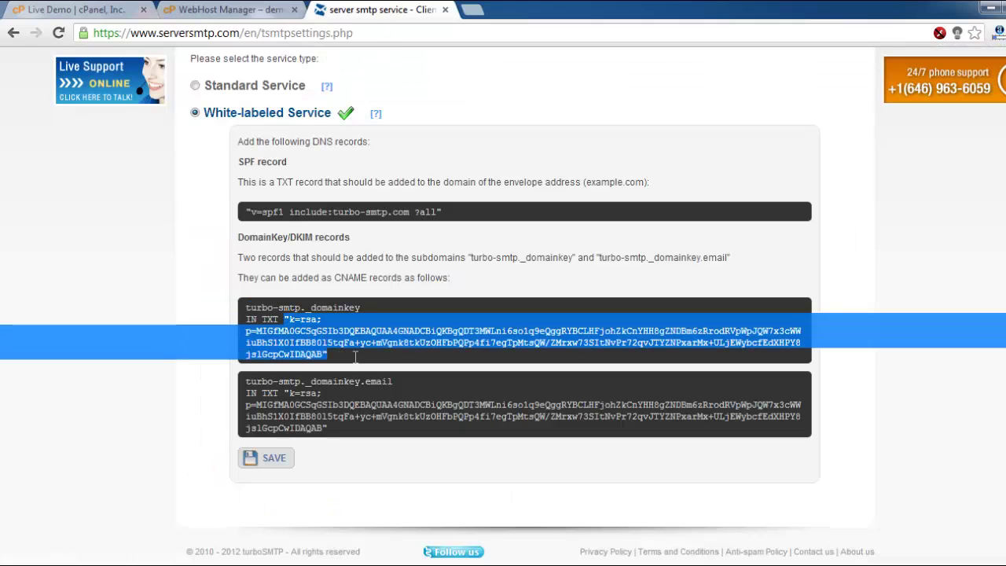
left_click(248, 10)
left_click(485, 318)
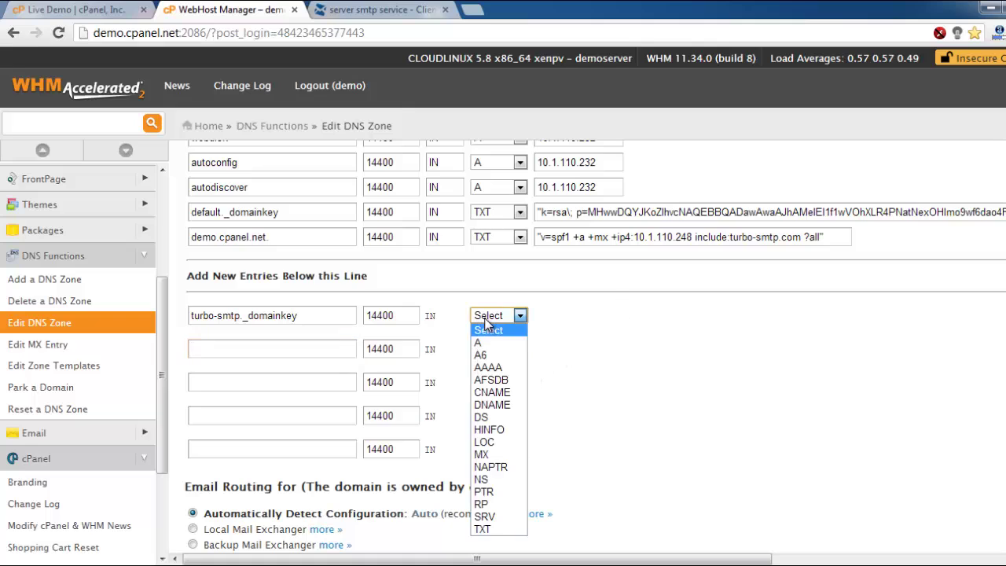
left_click(498, 529)
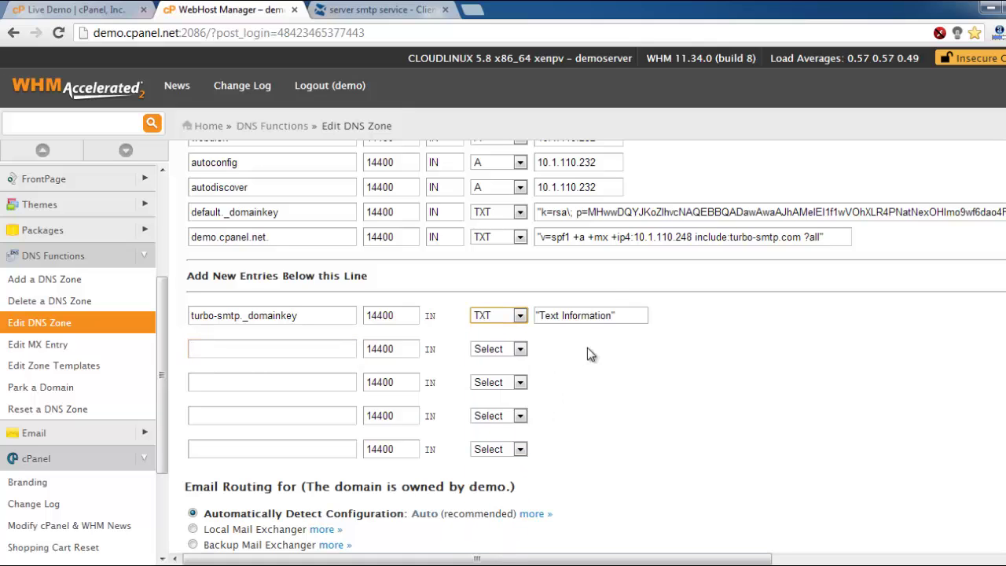
left_click(623, 315)
key("ctrl+v")
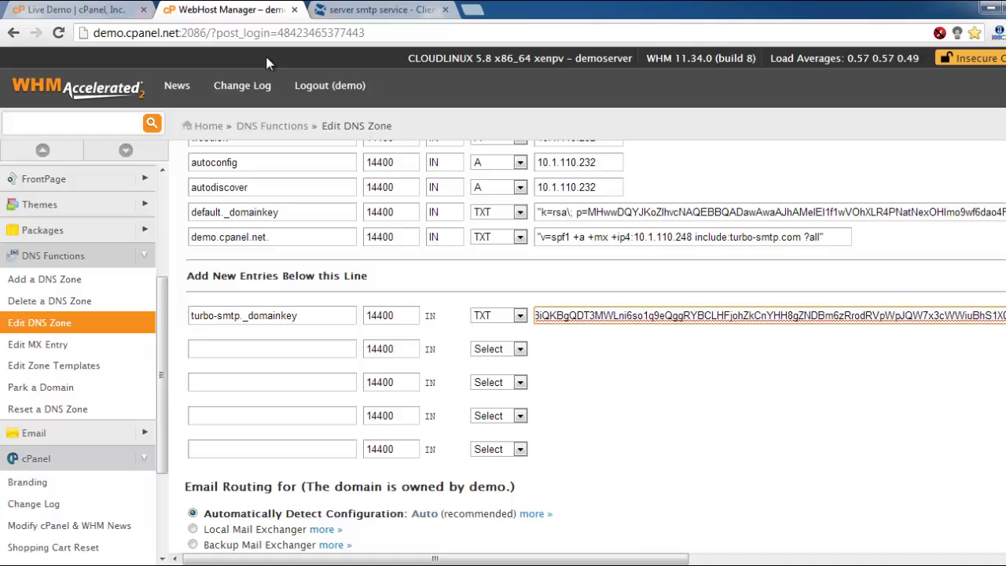
Name the second new entry turbo-smtp._domainkey.email
left_click(341, 14)
left_click_drag(393, 383, 248, 380)
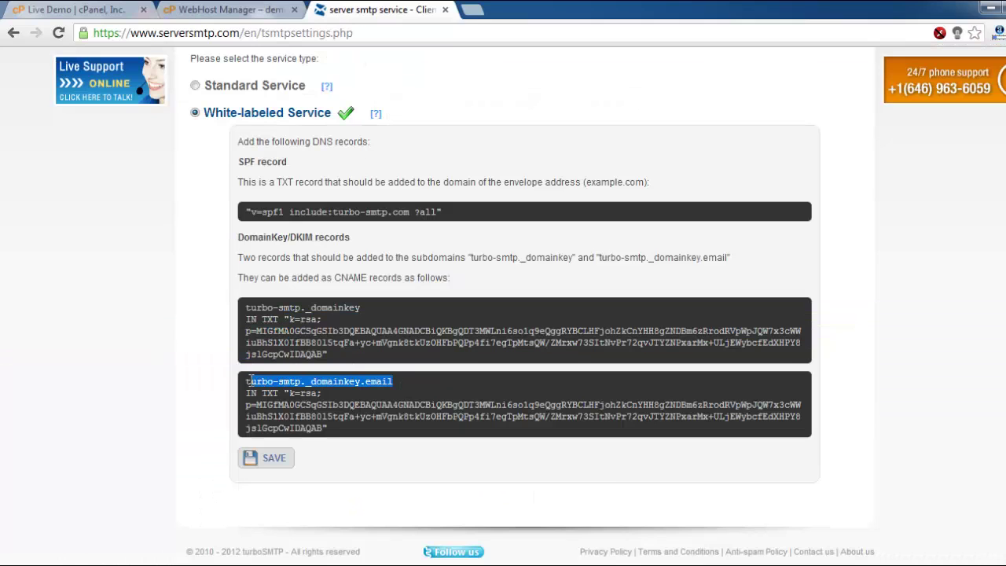
left_click(255, 10)
left_click(308, 348)
key("ctrl+v")
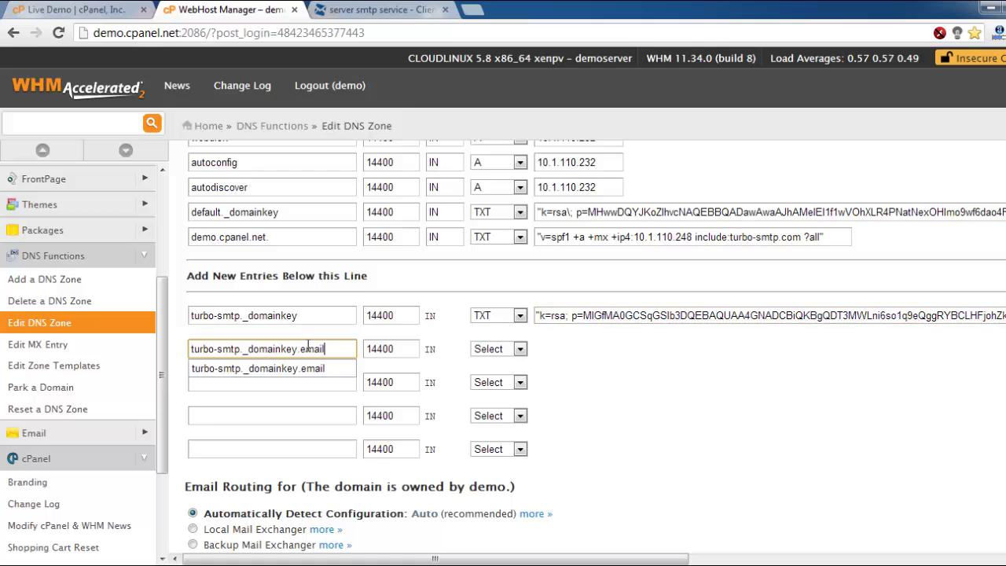
left_click(355, 351)
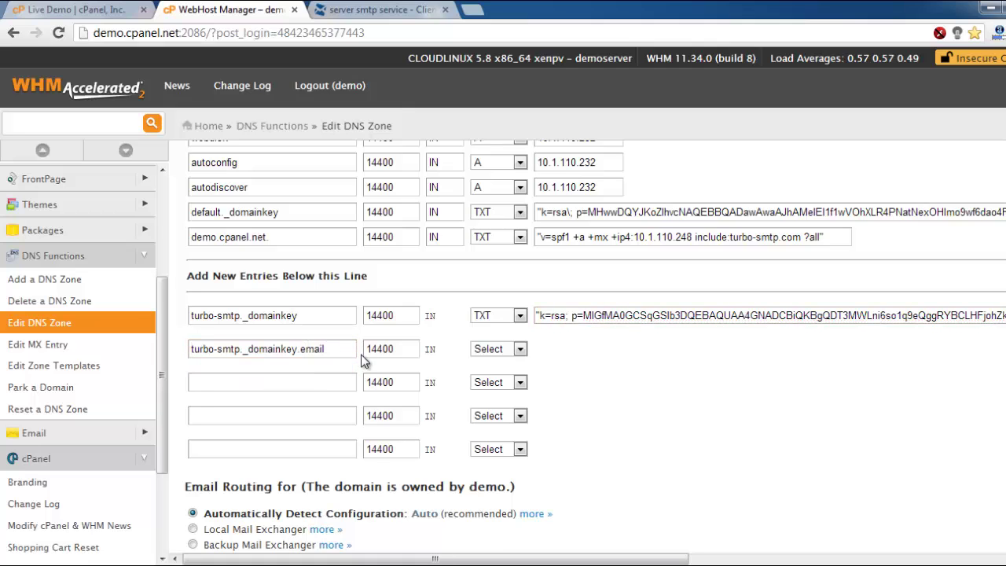
Make the second entry a TXT record holding the second DKIM key
left_click(334, 15)
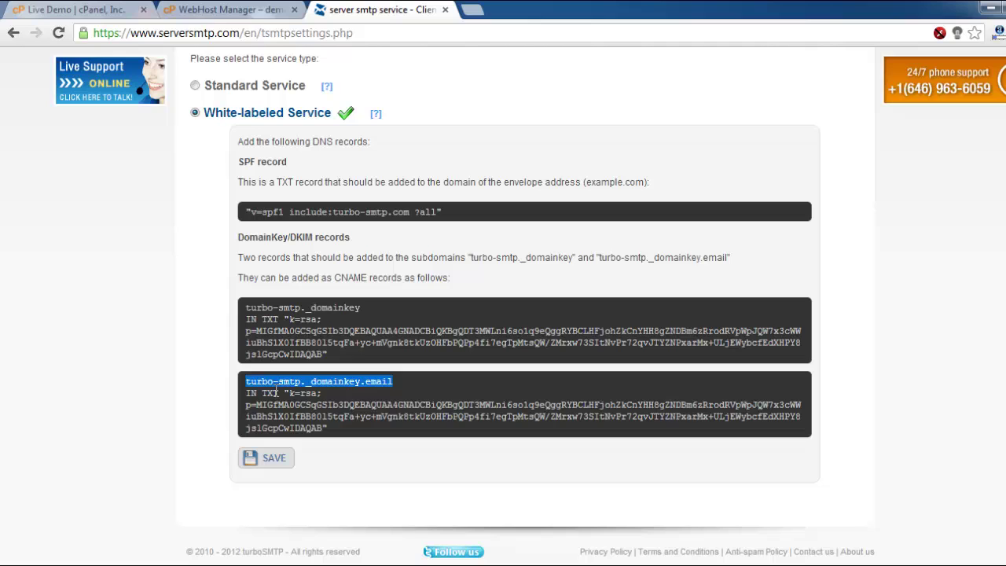
left_click_drag(284, 392, 346, 430)
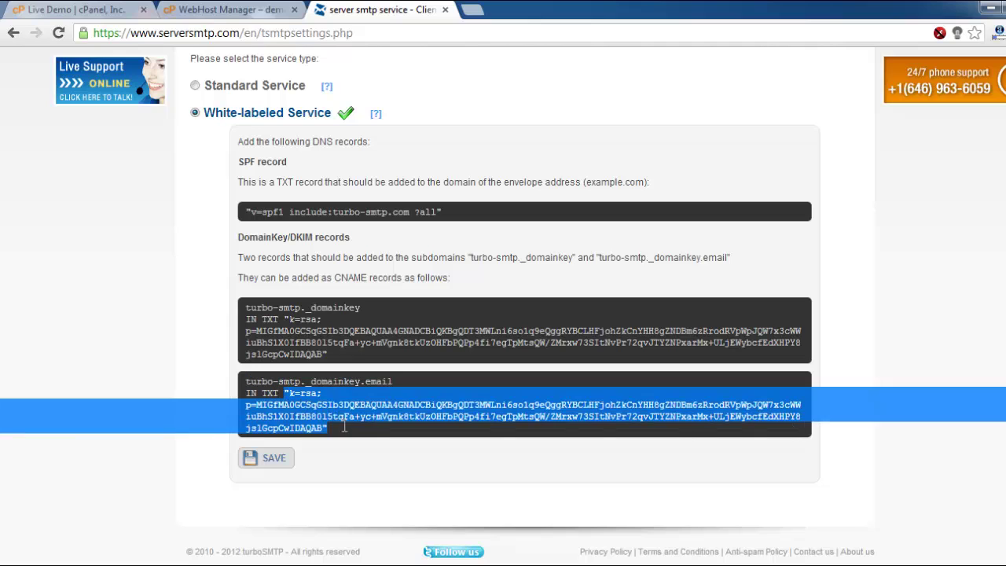
left_click(242, 11)
left_click(520, 349)
left_click(495, 335)
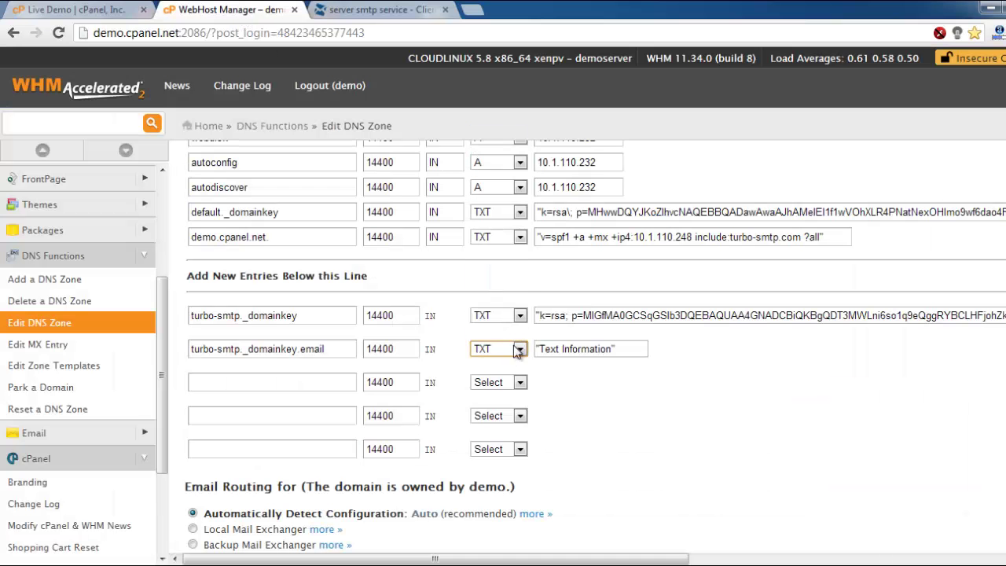
key("Tab")
key("ctrl+v")
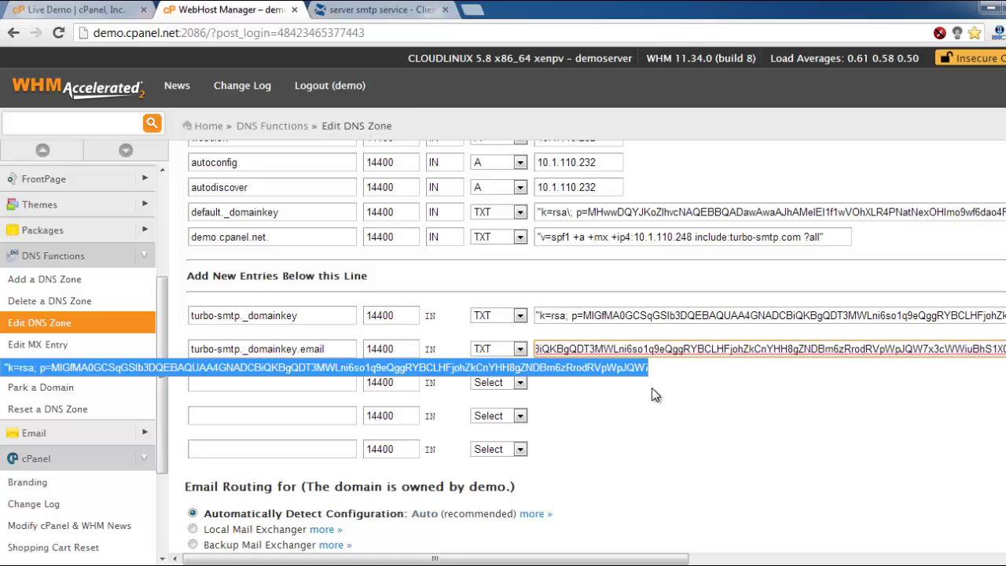
left_click(655, 387)
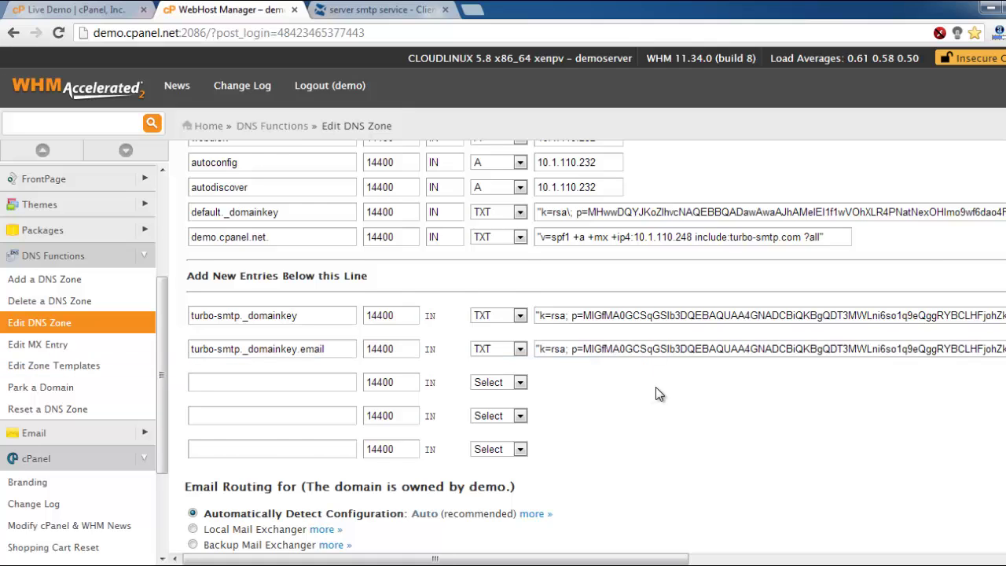
scroll(655, 387, "down", 2)
Save the demo.cpanel.net zone and check the 'Your settings have been updated' message
left_click(259, 540)
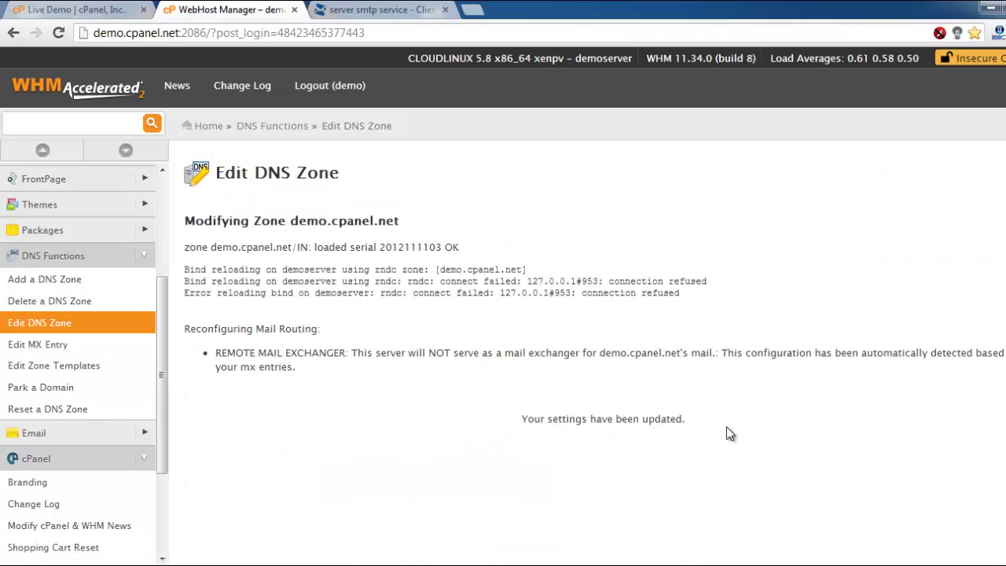
left_click_drag(685, 419, 519, 418)
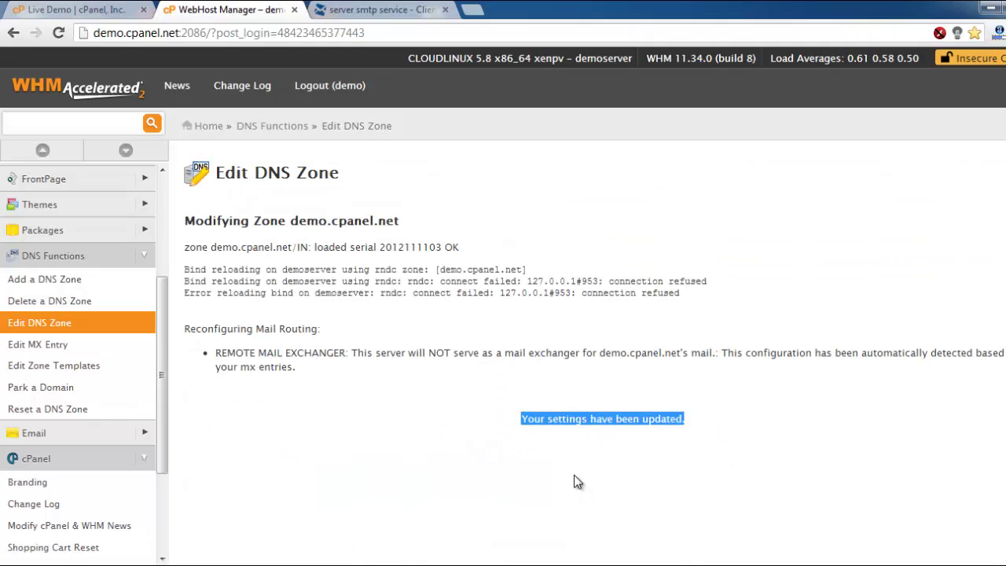